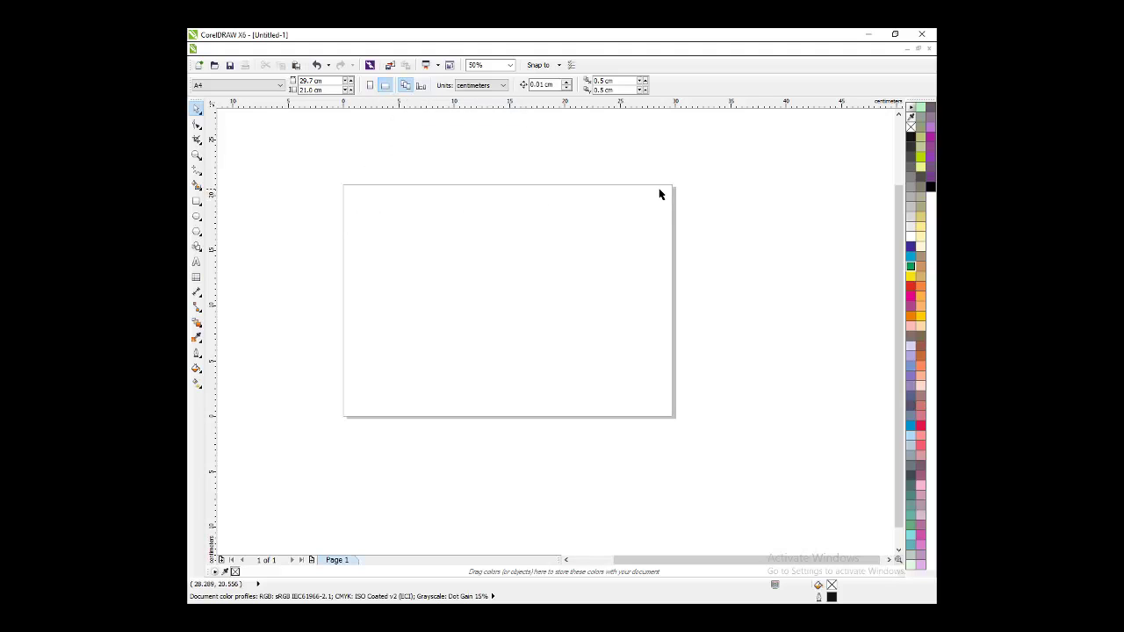
# Step: Draw a rectangle about 8.7 by 11.6 cm on the page and place two copies in a row beside it
pyautogui.click(197, 200)
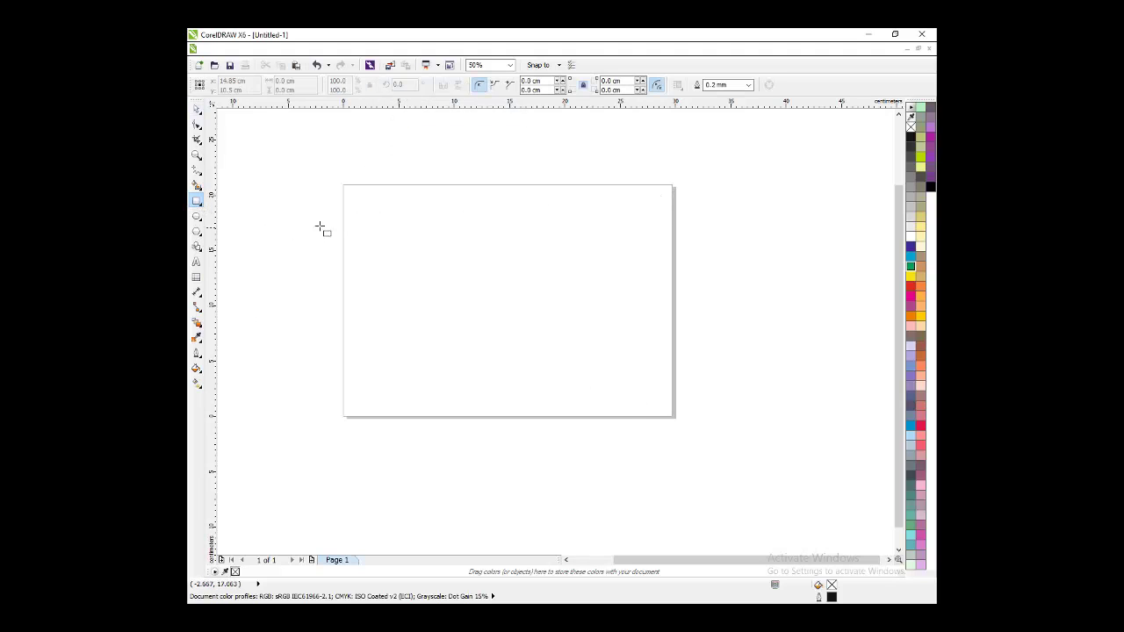
pyautogui.moveTo(360, 213)
pyautogui.mouseDown()
pyautogui.moveTo(383, 301)
pyautogui.moveTo(412, 335)
pyautogui.moveTo(457, 341)
pyautogui.mouseUp()
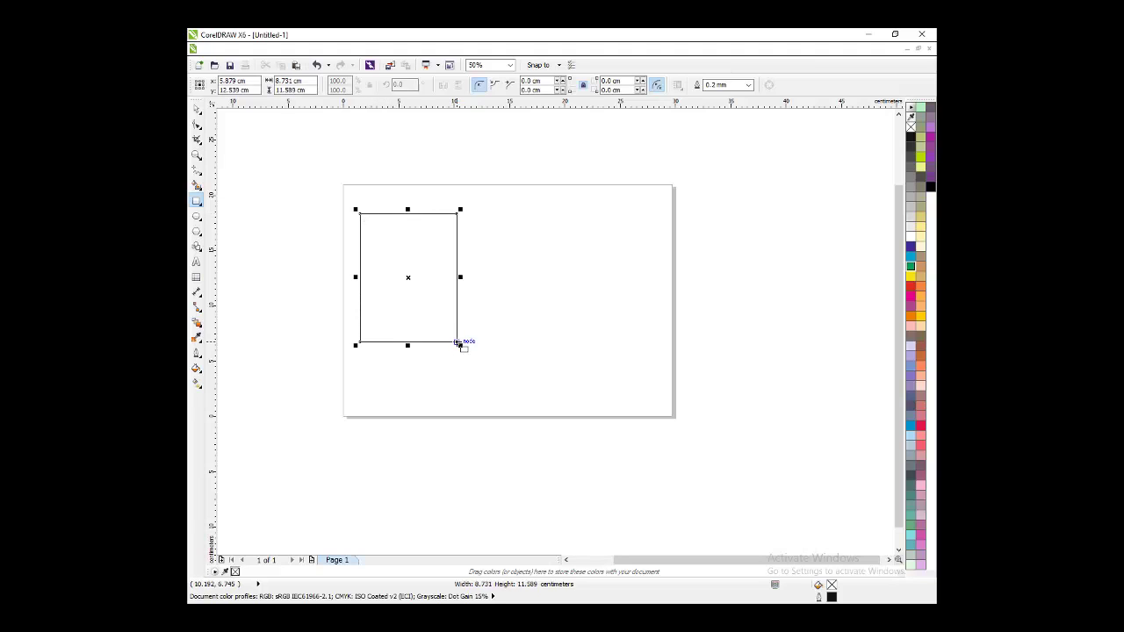
pyautogui.click(195, 110)
pyautogui.click(295, 238)
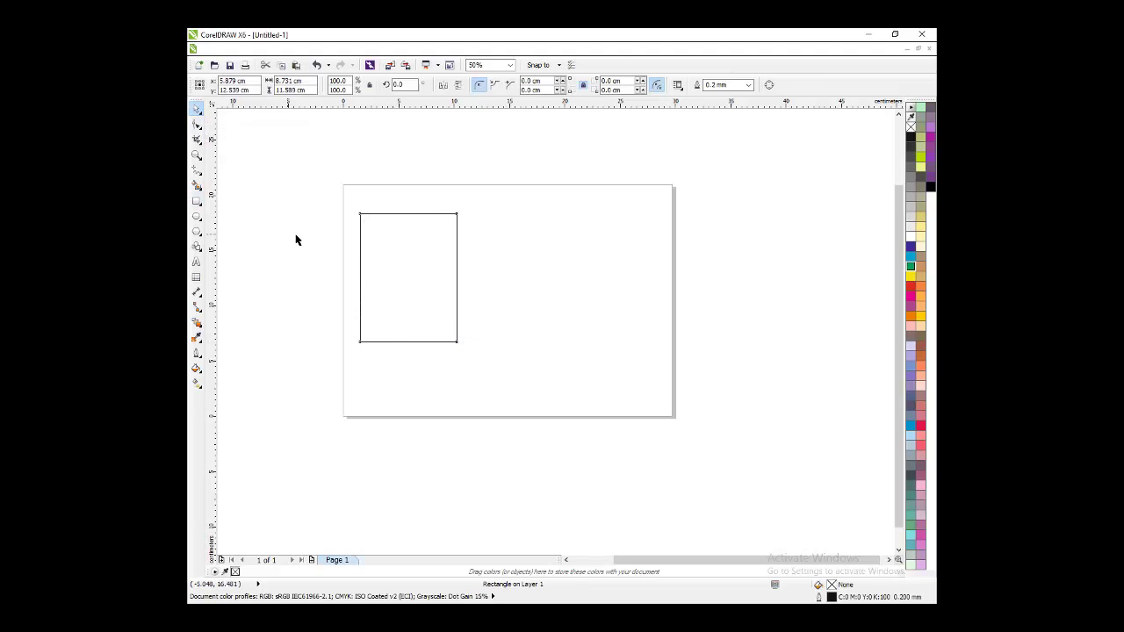
pyautogui.moveTo(427, 256); pyautogui.dragTo(690, 256)
pyautogui.click(528, 201)
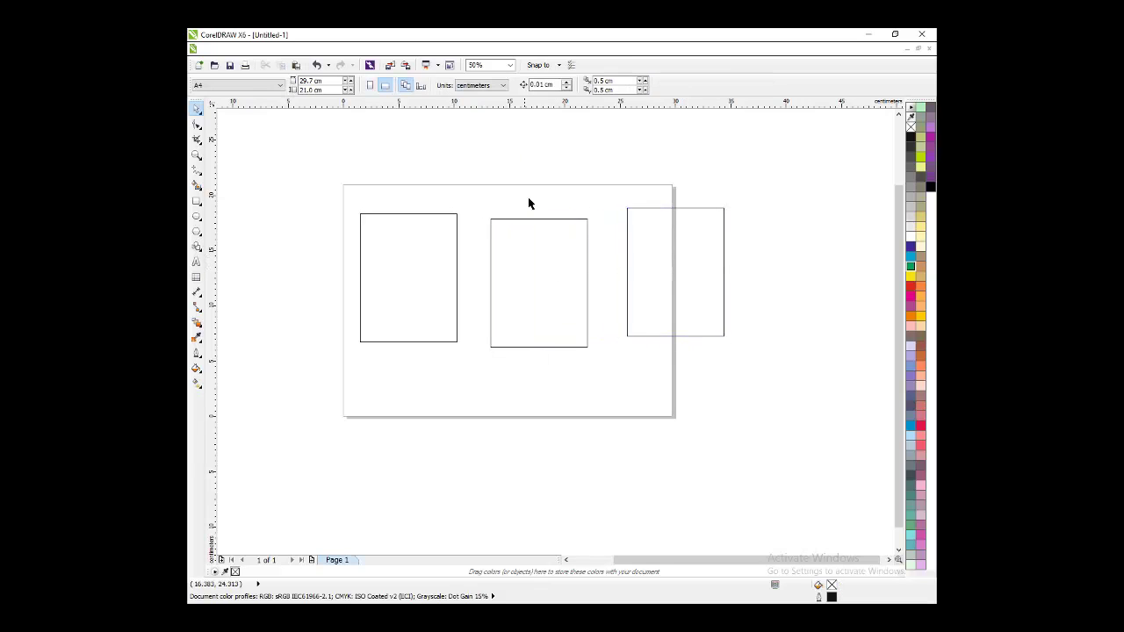
# Step: Fill the original rectangle with blue, the middle copy with yellow and the outermost copy with red
pyautogui.click(428, 261)
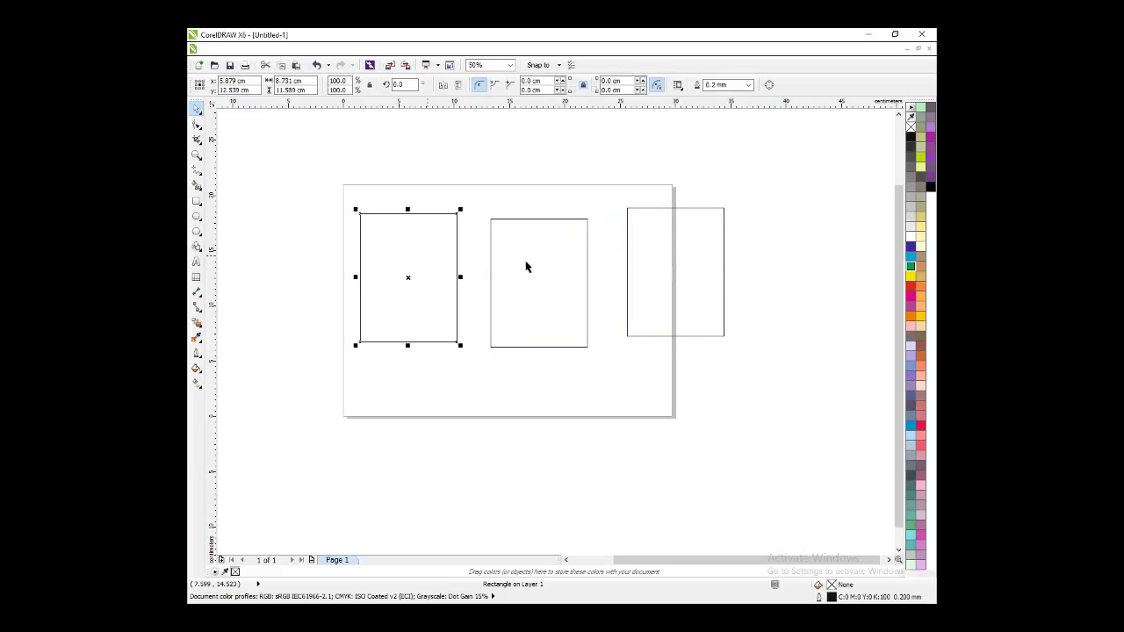
pyautogui.click(910, 256)
pyautogui.click(539, 219)
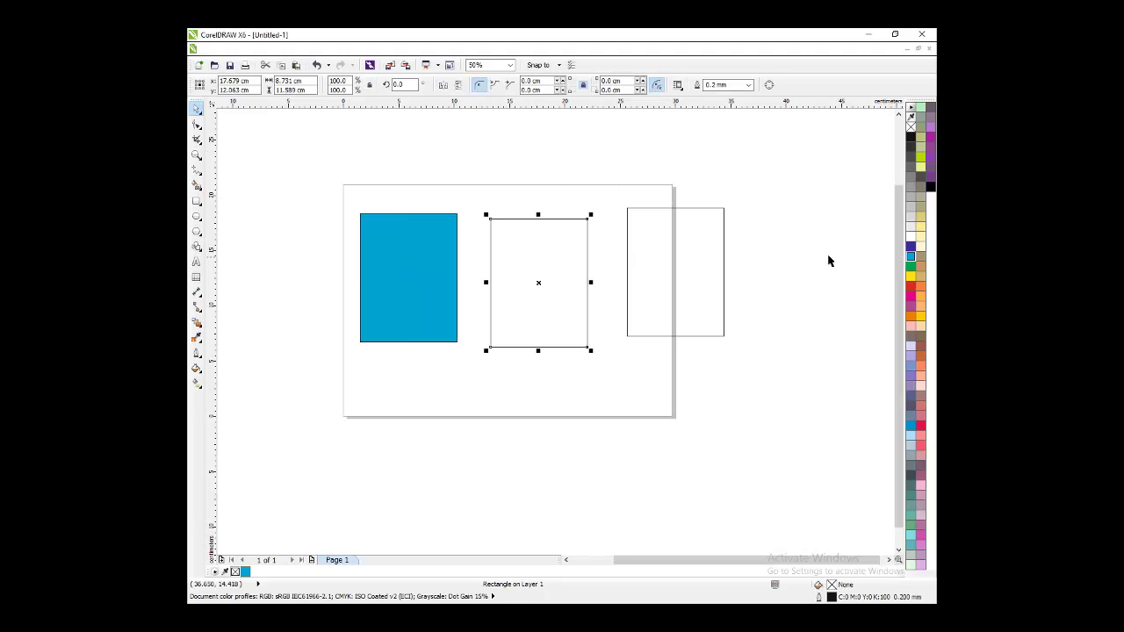
pyautogui.click(910, 276)
pyautogui.click(723, 270)
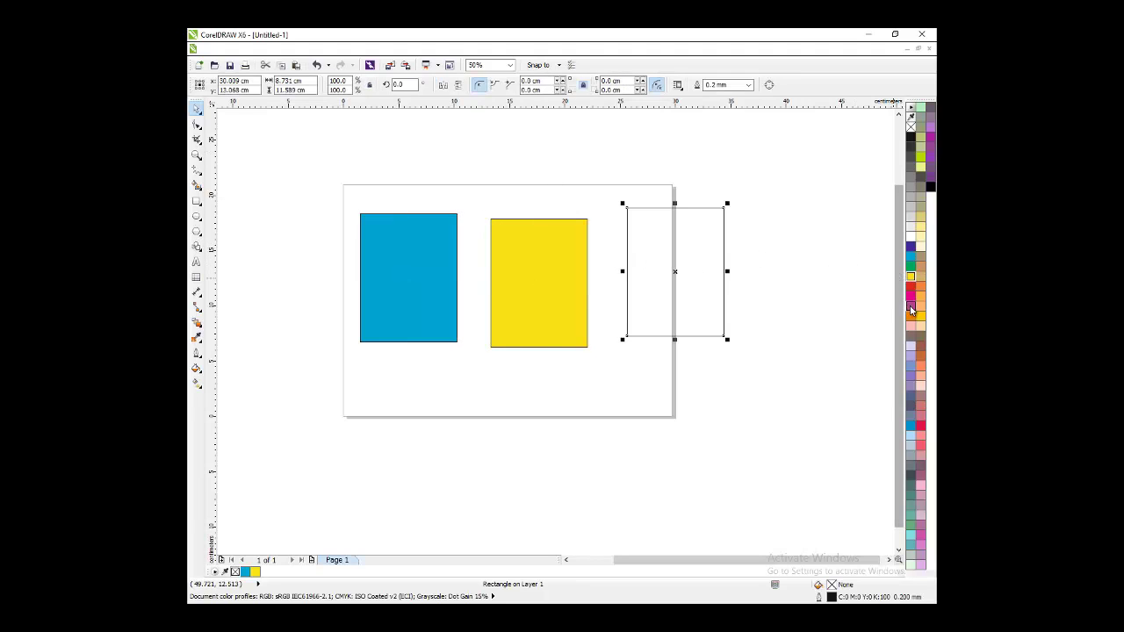
pyautogui.click(910, 286)
pyautogui.press('Escape')
# Step: Shrink the red rectangle about its centre, and scale the yellow one about its centre to about 7.1 by 9.5 cm
pyautogui.click(690, 255)
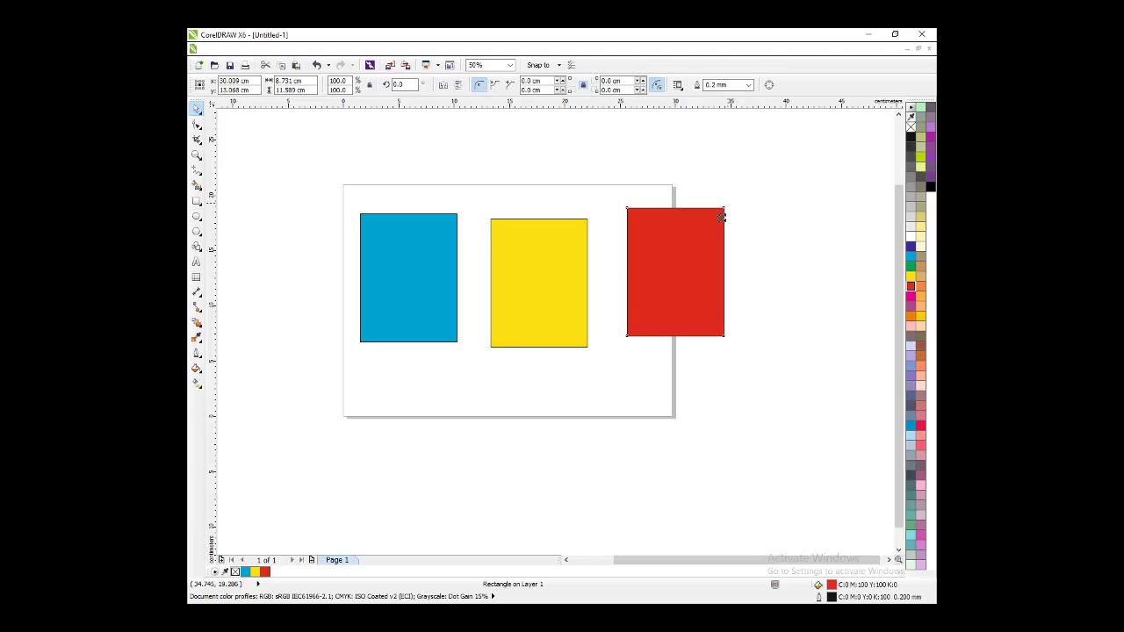
pyautogui.moveTo(728, 203); pyautogui.dragTo(709, 229)
pyautogui.click(583, 265)
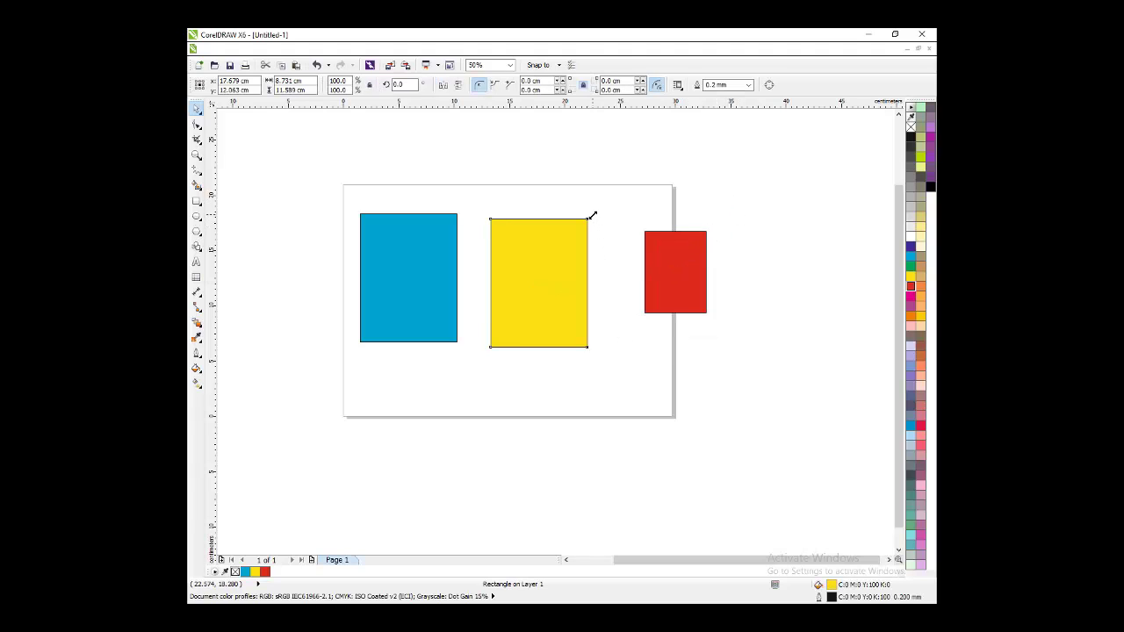
pyautogui.moveTo(590, 216); pyautogui.dragTo(579, 230)
pyautogui.press('Escape')
pyautogui.click(526, 284)
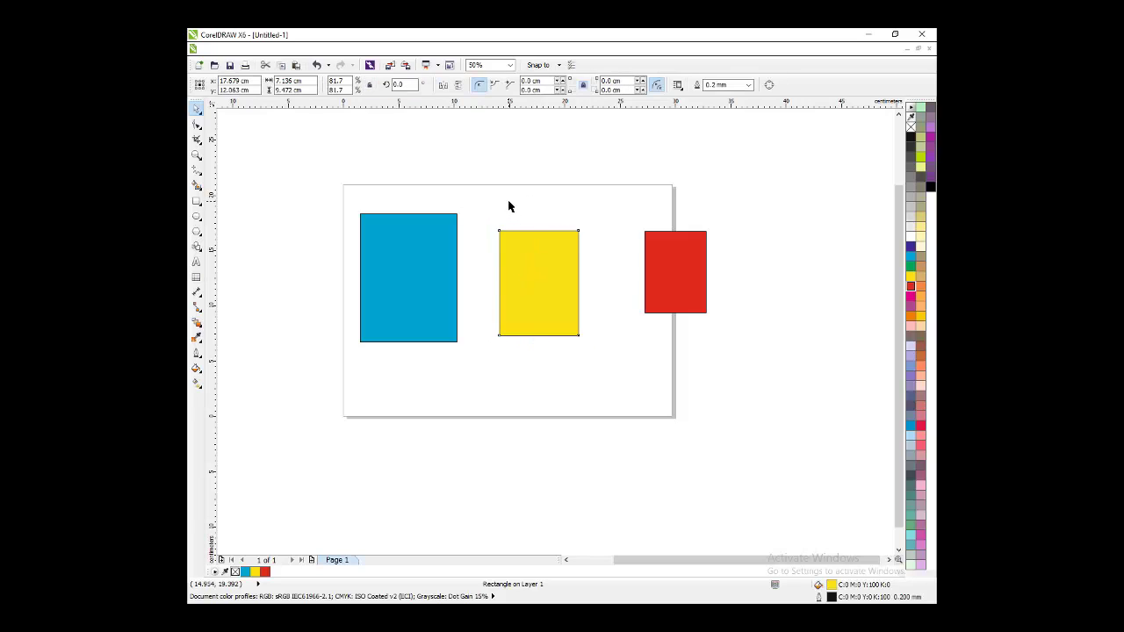
pyautogui.click(510, 206)
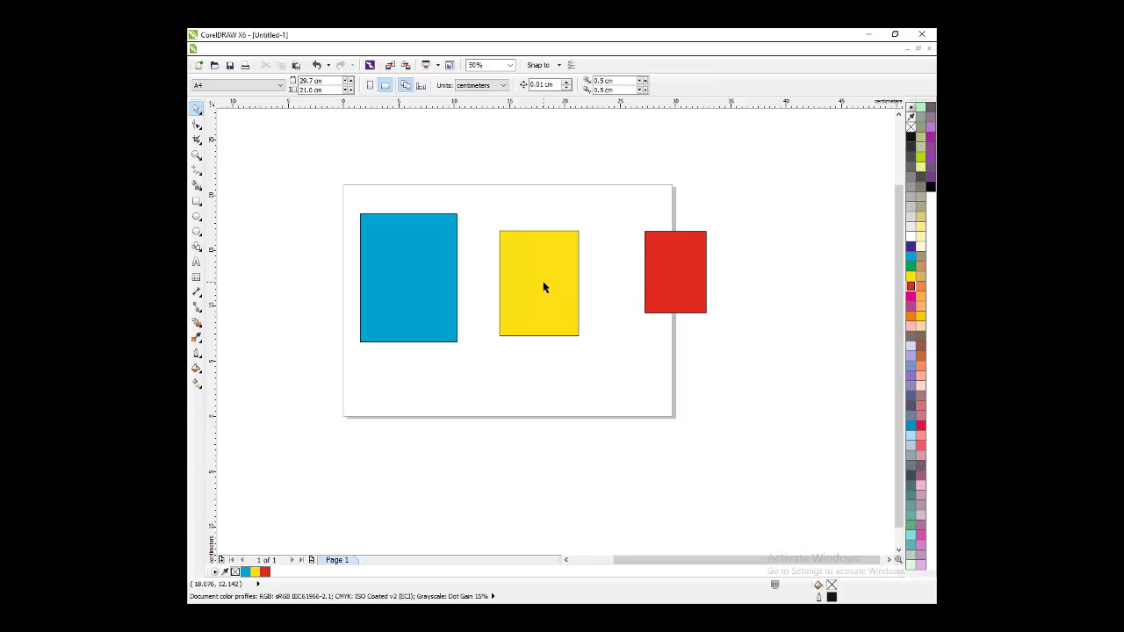
# Step: Align the yellow rectangle to the blue one's centre, both horizontally and vertically
pyautogui.click(543, 284)
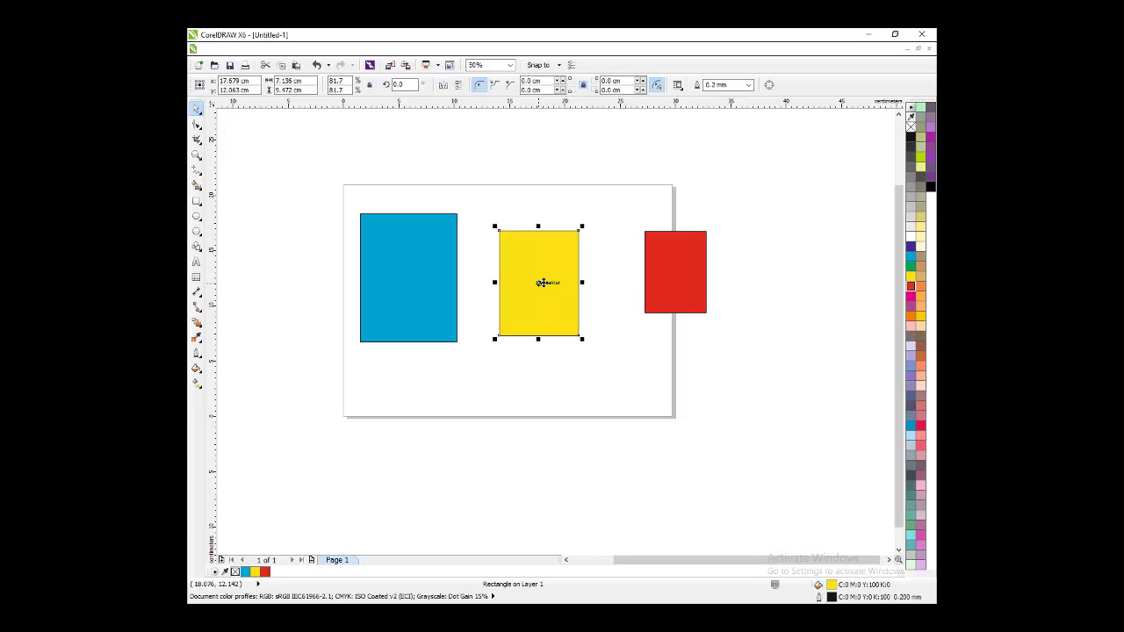
pyautogui.keyDown('shift'); pyautogui.click(411, 276); pyautogui.keyUp('shift')
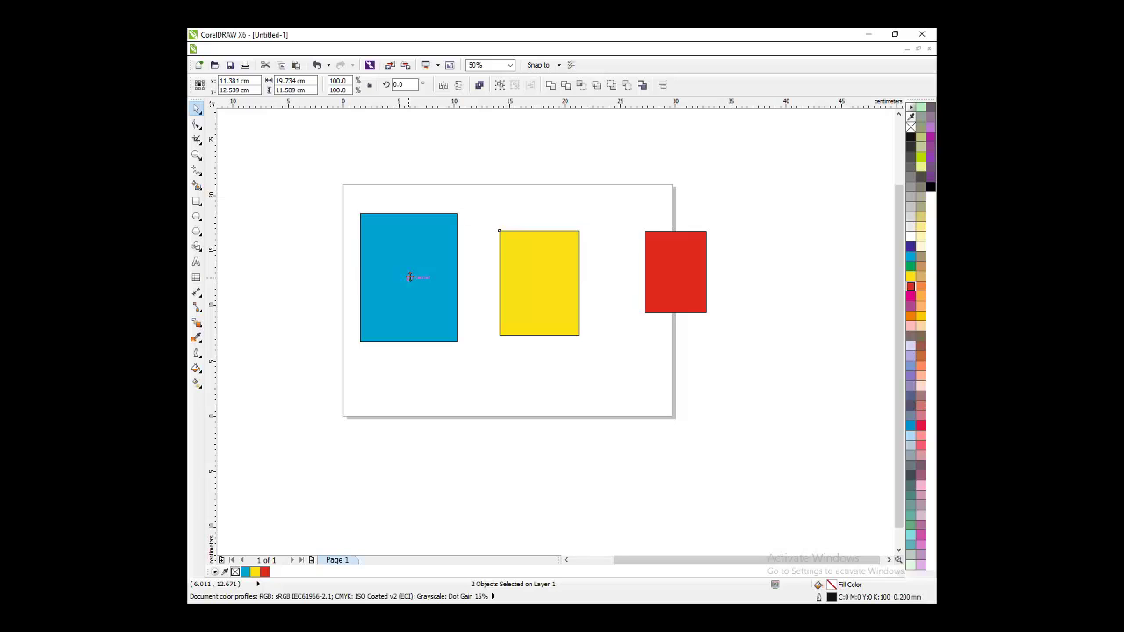
pyautogui.press('e')
pyautogui.press('c')
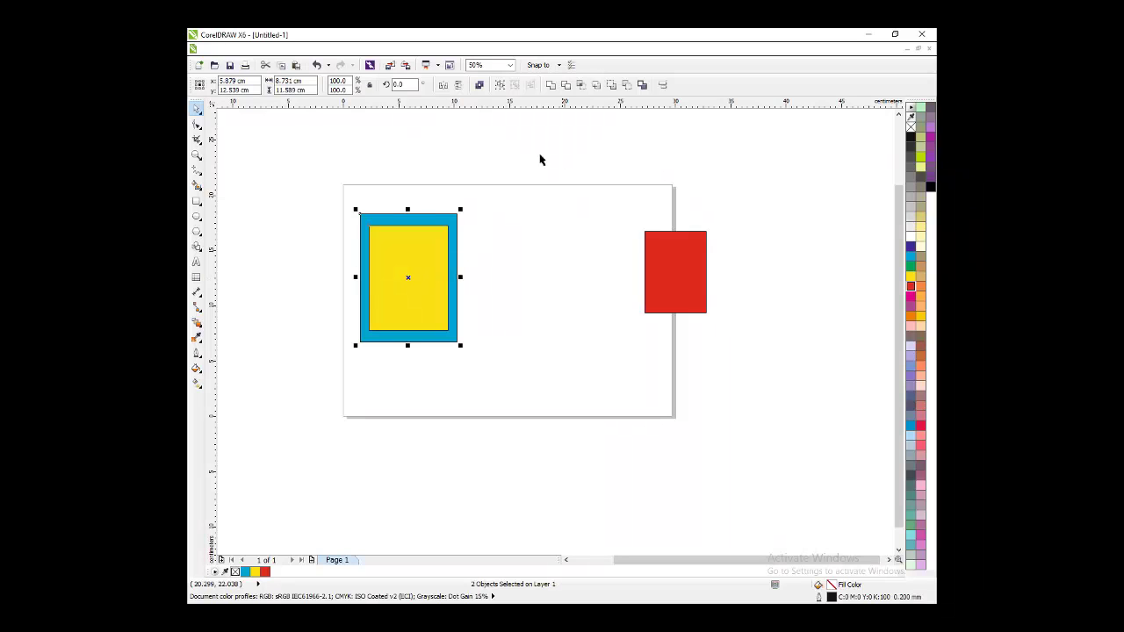
pyautogui.press('Escape')
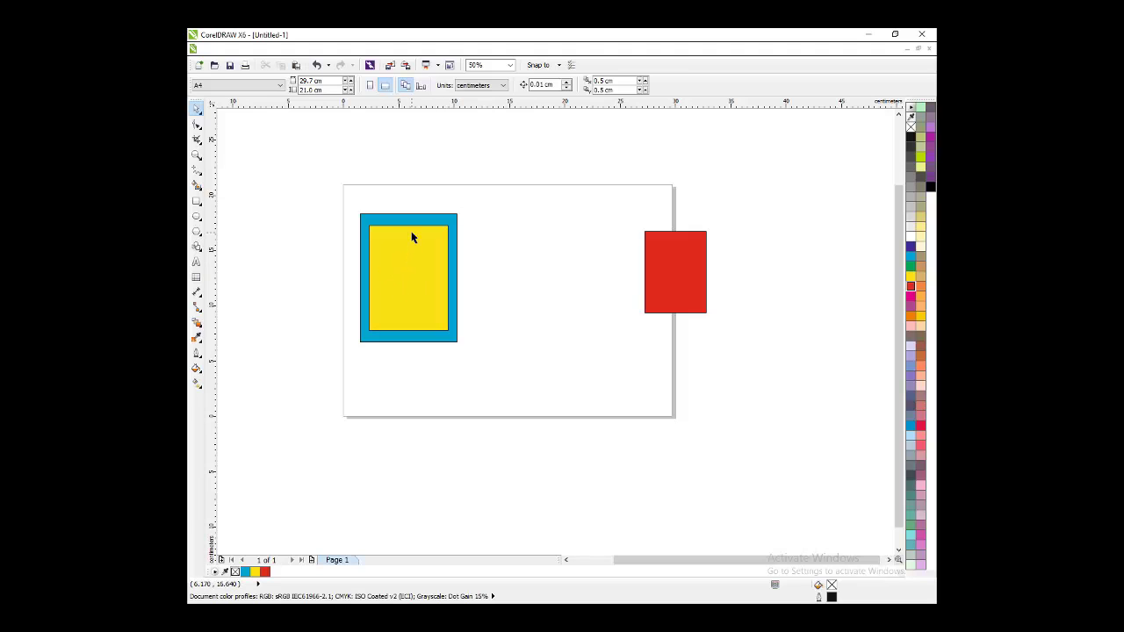
# Step: Move the yellow rectangle off the blue one, then centre it on the blue rectangle again in both directions
pyautogui.moveTo(411, 261); pyautogui.dragTo(555, 248)
pyautogui.click(551, 240)
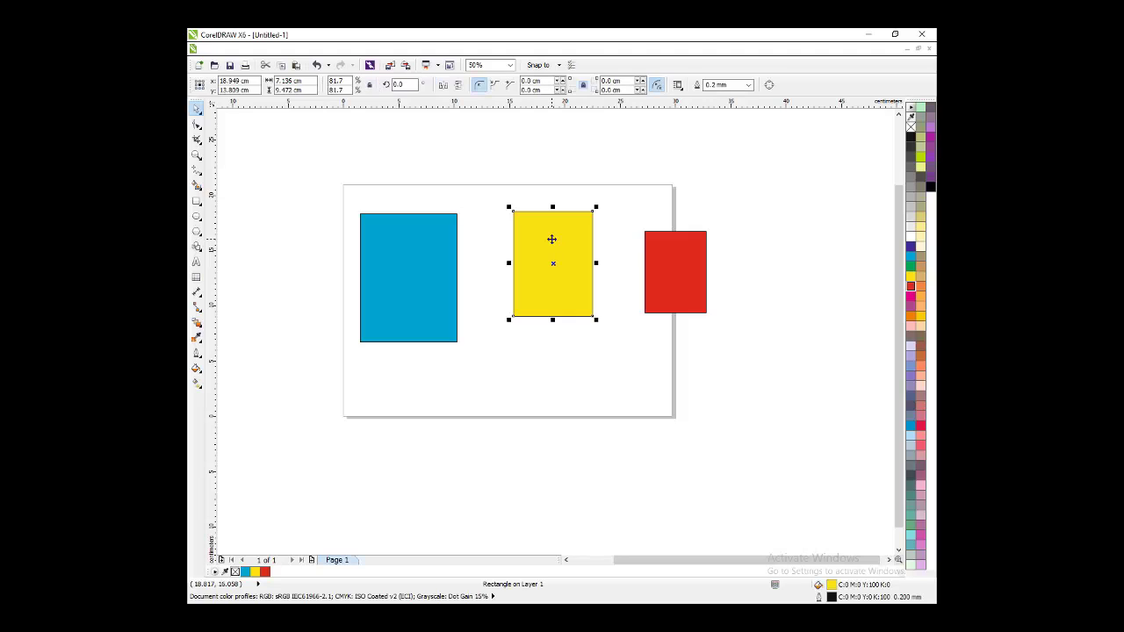
pyautogui.keyDown('shift'); pyautogui.click(402, 280); pyautogui.keyUp('shift')
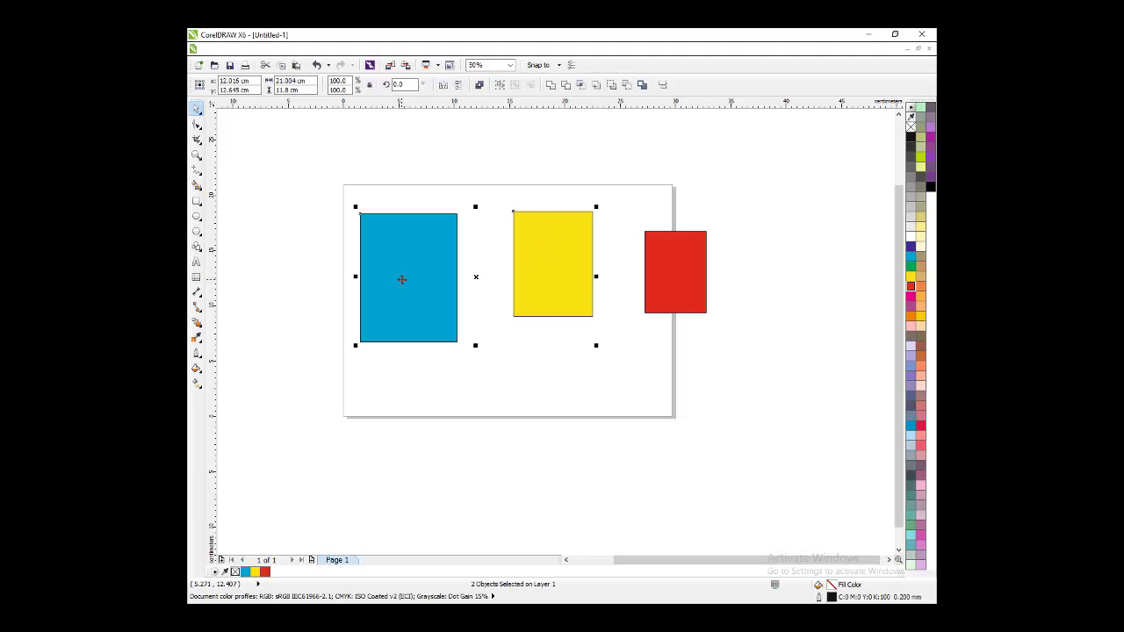
pyautogui.press('c')
pyautogui.press('e')
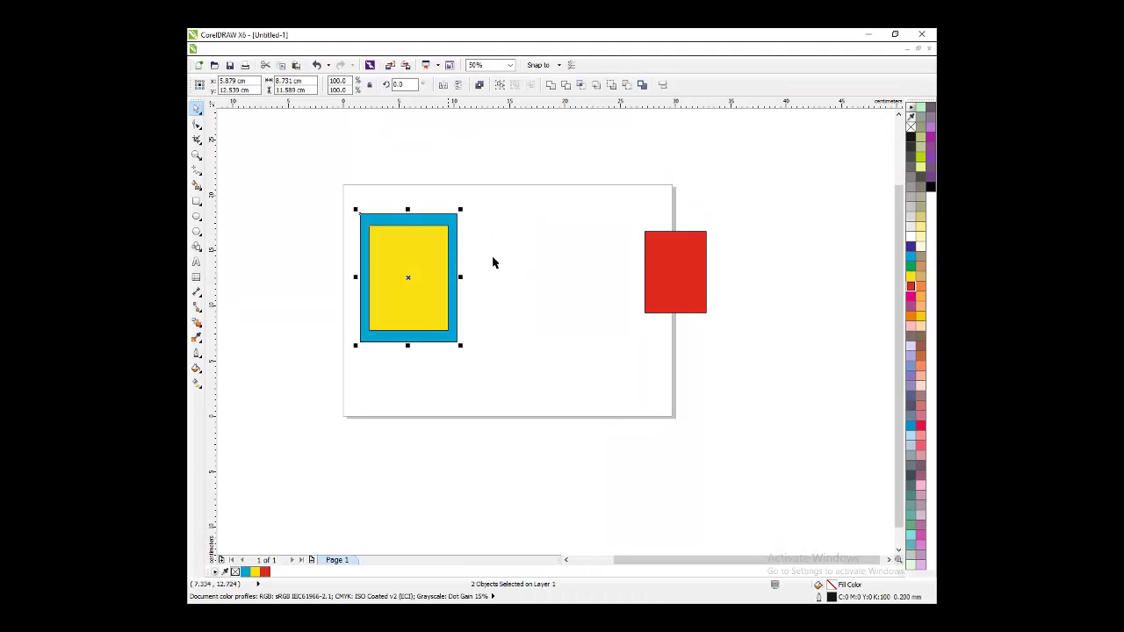
pyautogui.click(466, 273)
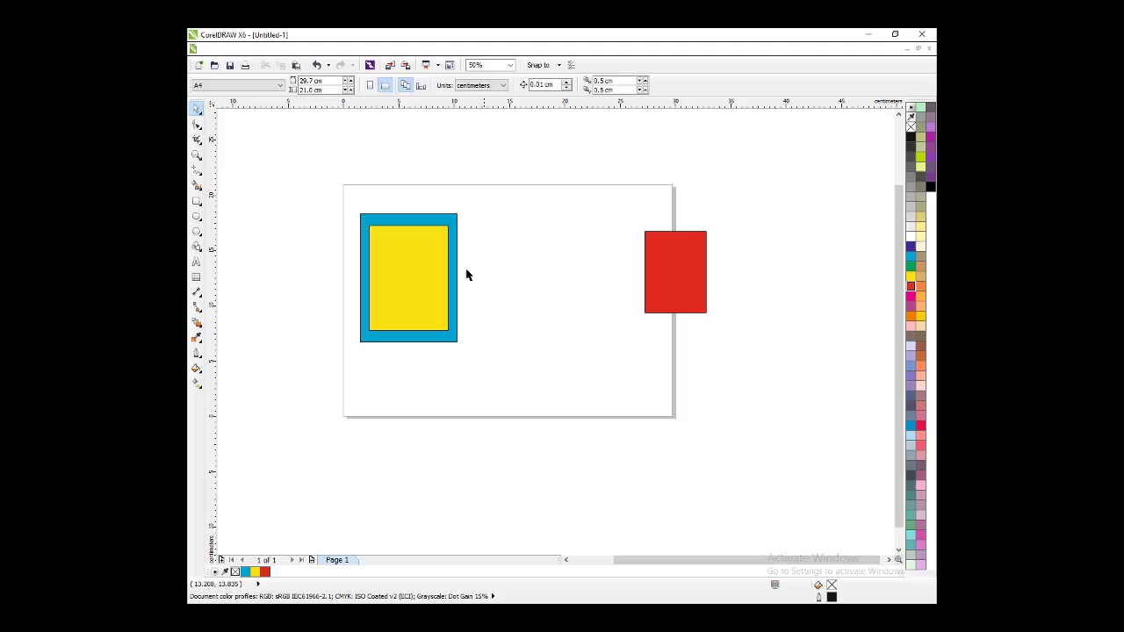
# Step: Align the yellow rectangle to the blue rectangle's top, bottom, left and right edges in turn
pyautogui.click(414, 269)
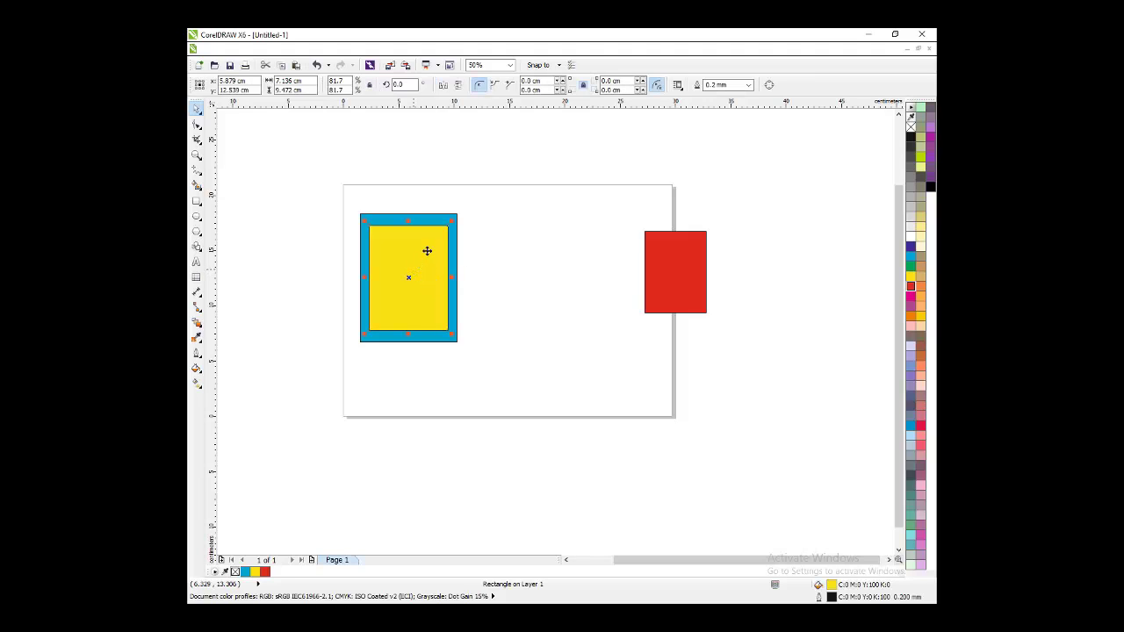
pyautogui.keyDown('shift'); pyautogui.click(440, 213); pyautogui.keyUp('shift')
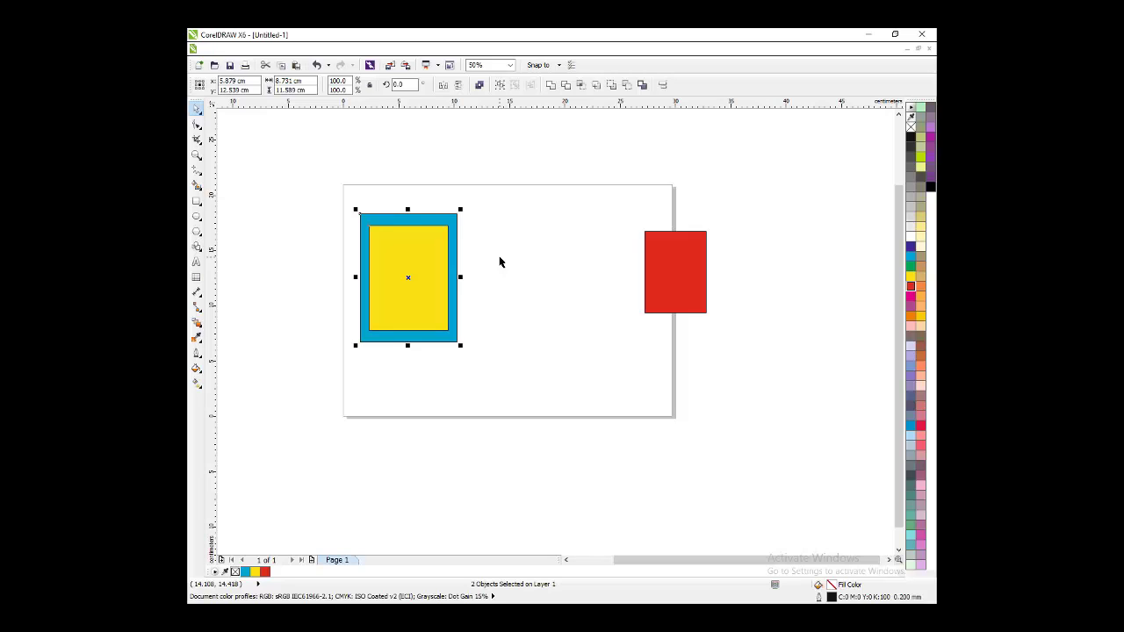
pyautogui.press('t')
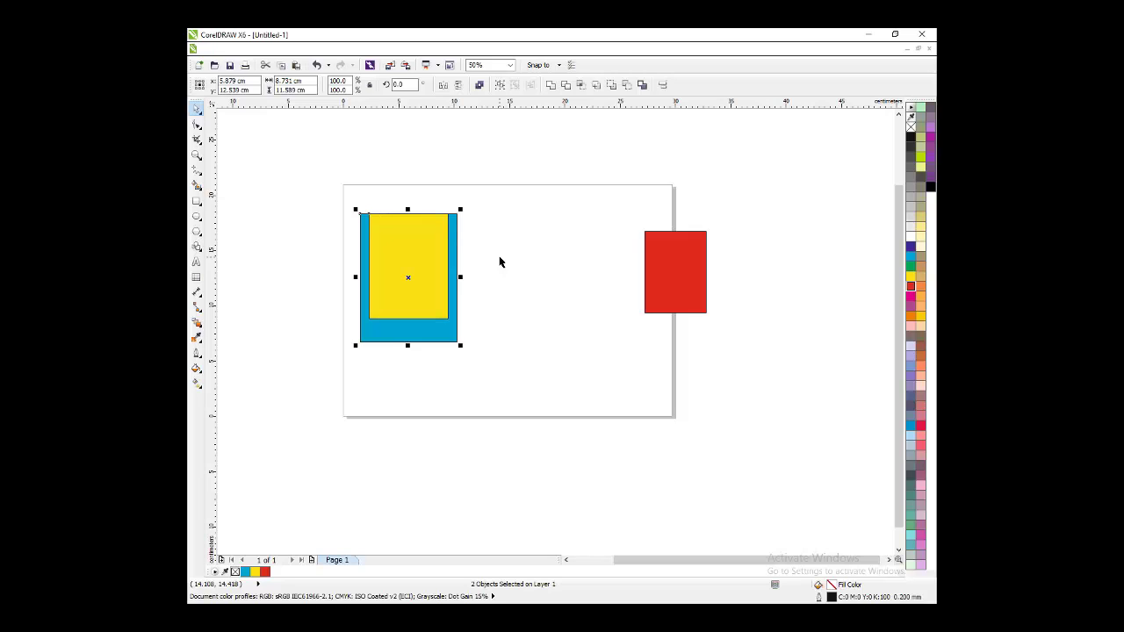
pyautogui.press('b')
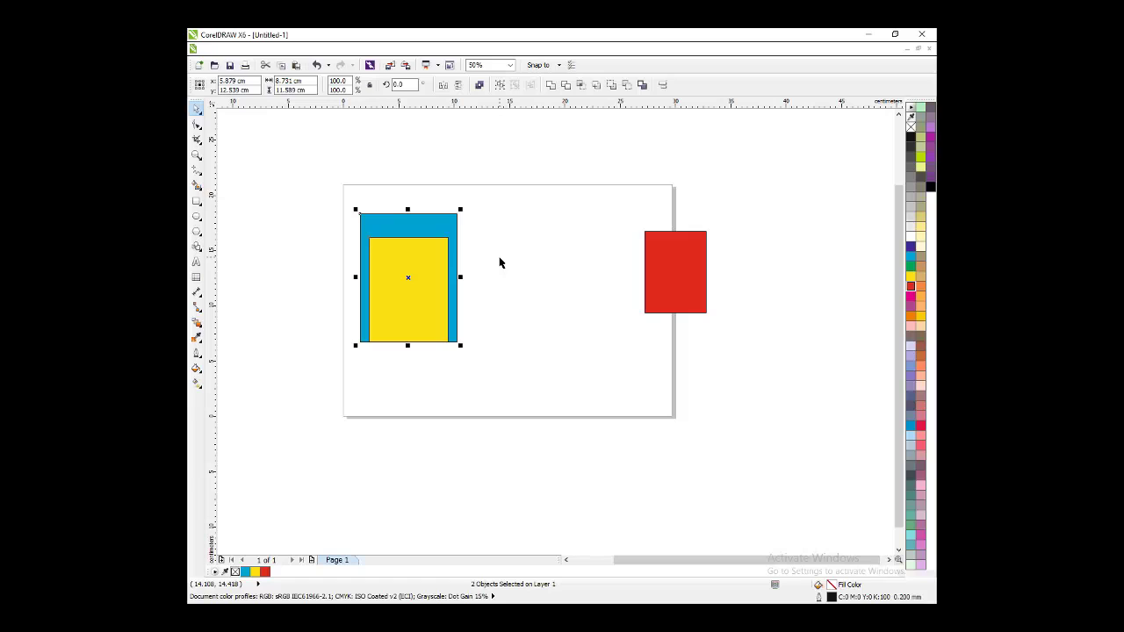
pyautogui.press('l')
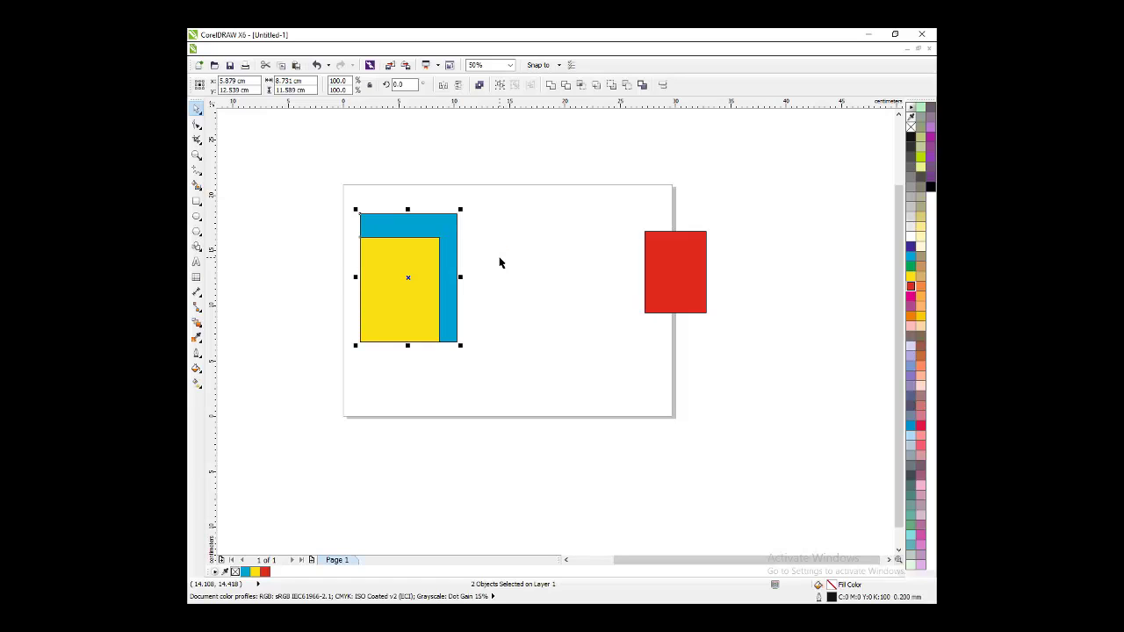
pyautogui.press('r')
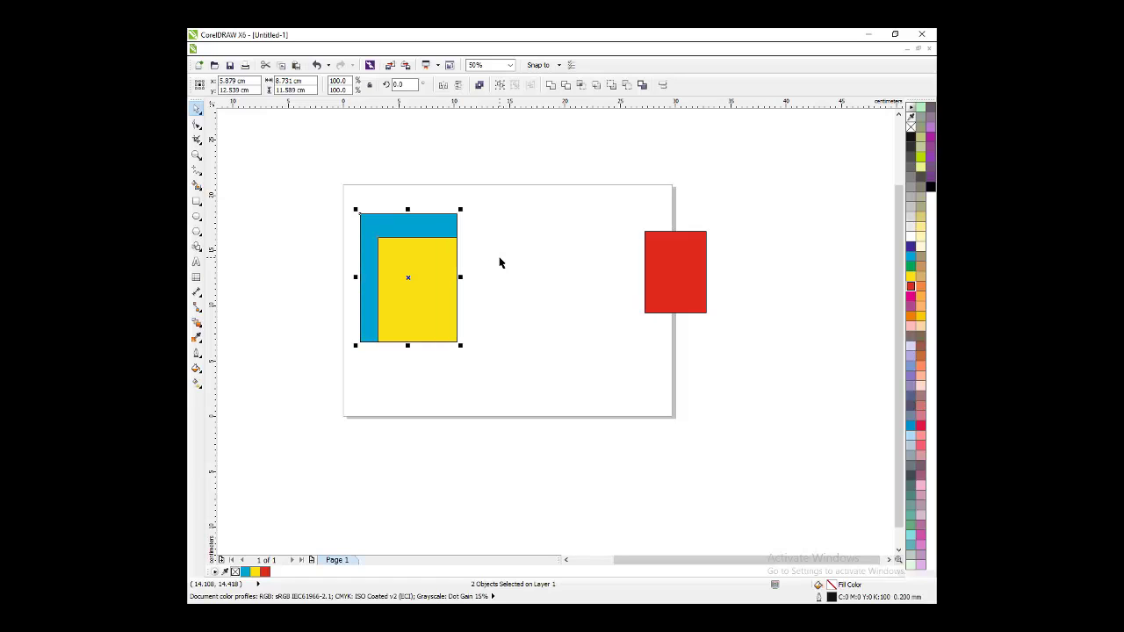
# Step: Return the yellow rectangle to the blue one's vertical and horizontal centre and clear the selection
pyautogui.press('e')
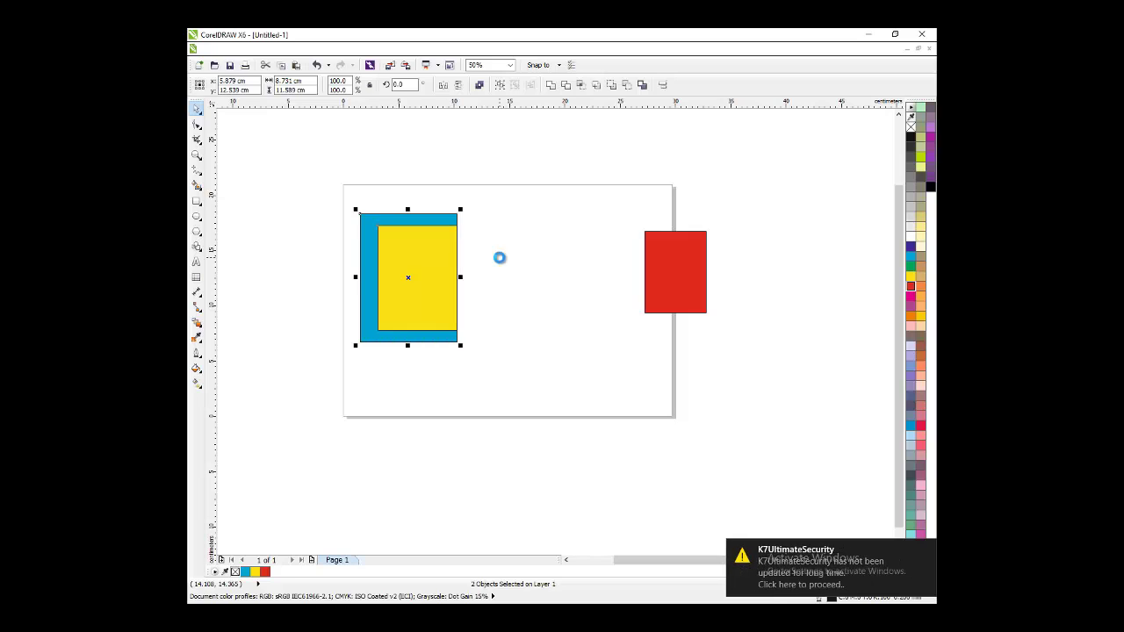
pyautogui.press('c')
pyautogui.press('Escape')
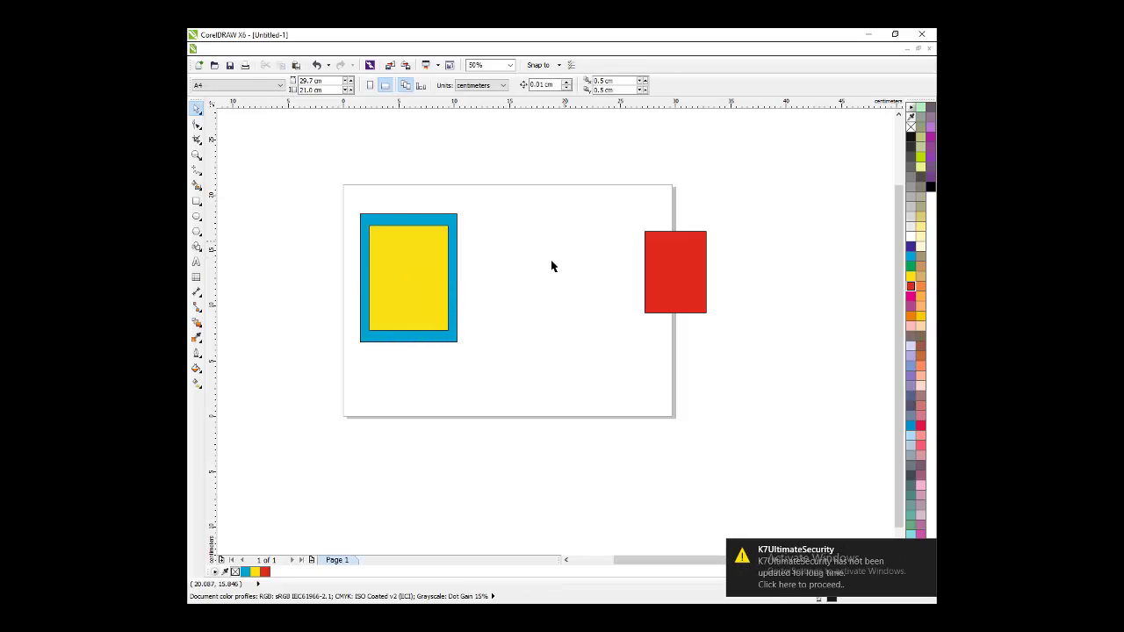
# Step: Align the yellow rectangle's right edge with the blue rectangle's right edge
pyautogui.click(422, 283)
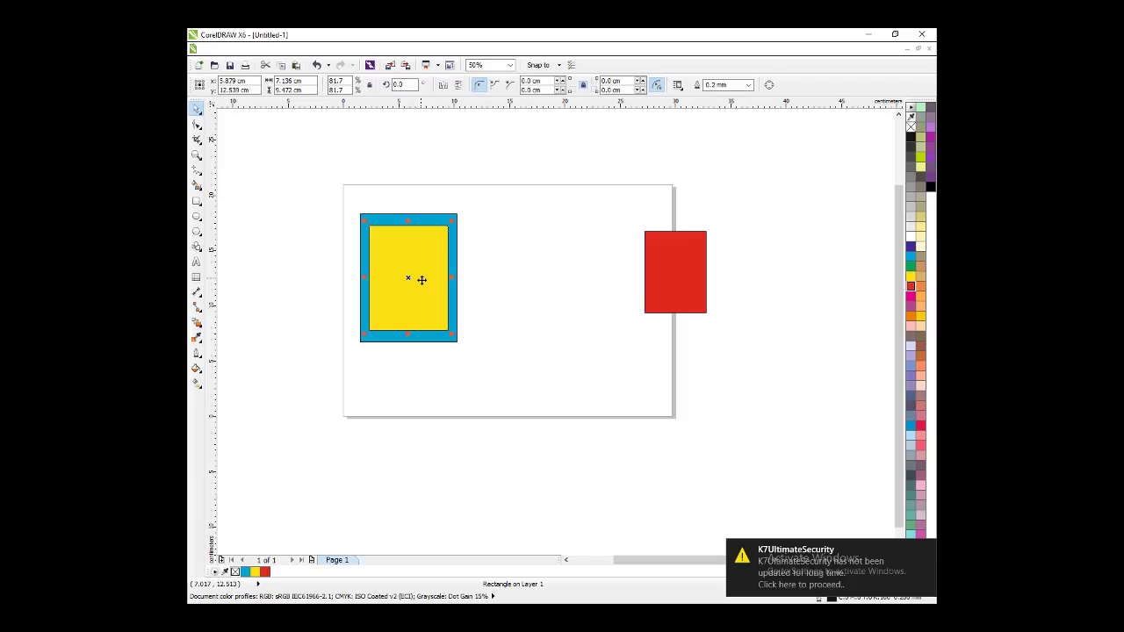
pyautogui.keyDown('shift'); pyautogui.click(456, 251); pyautogui.keyUp('shift')
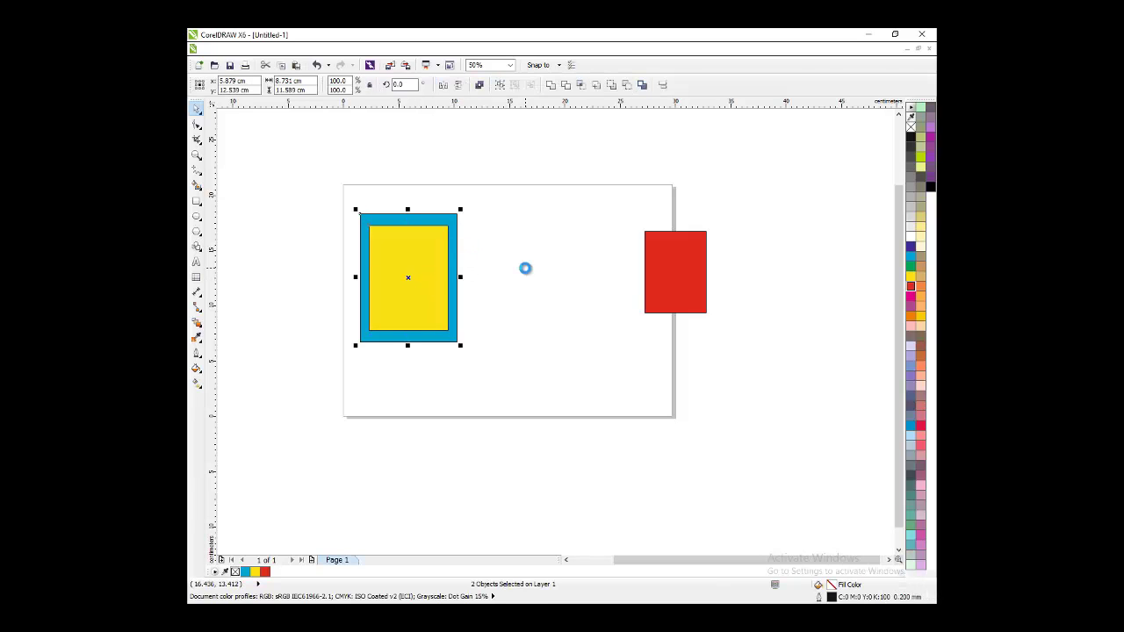
pyautogui.press('r')
pyautogui.click(498, 267)
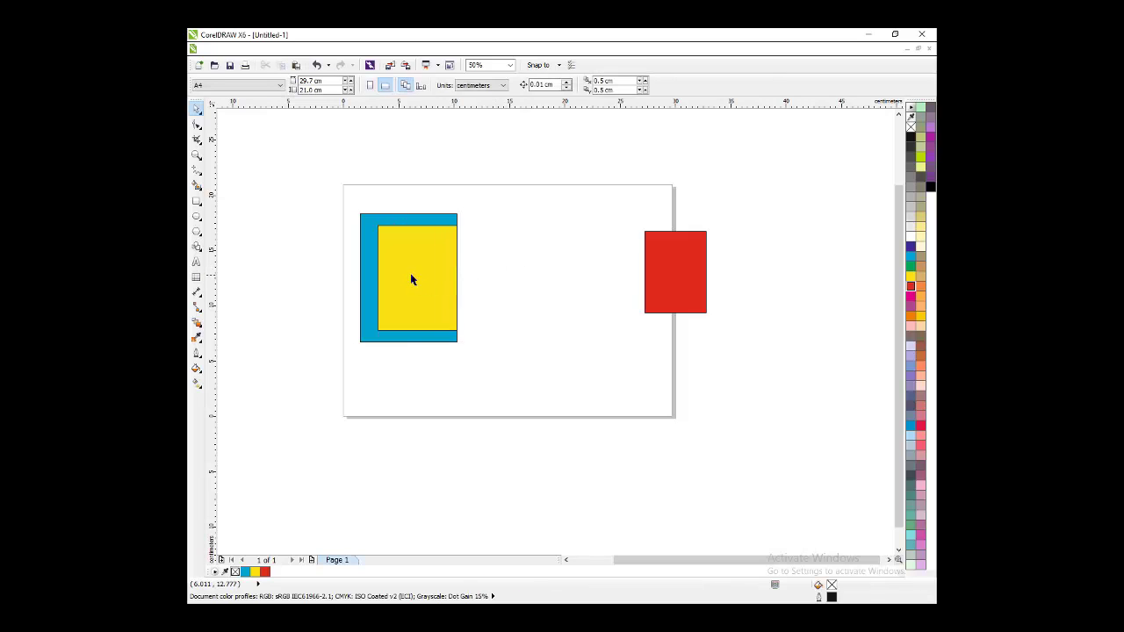
# Step: Use the Position transformation with a relative middle-right anchor and 0 copies to shift the yellow rectangle 7.136 cm right, against the blue one's edge
pyautogui.click(410, 274)
pyautogui.click(531, 256)
pyautogui.hotkey('alt', 'F7')
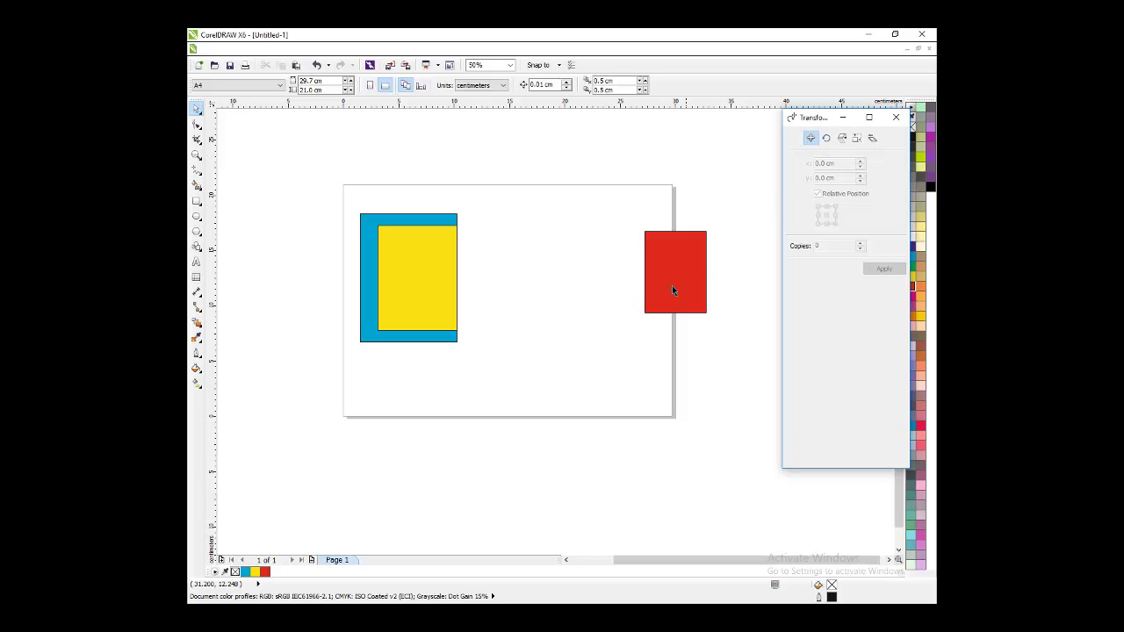
pyautogui.click(424, 274)
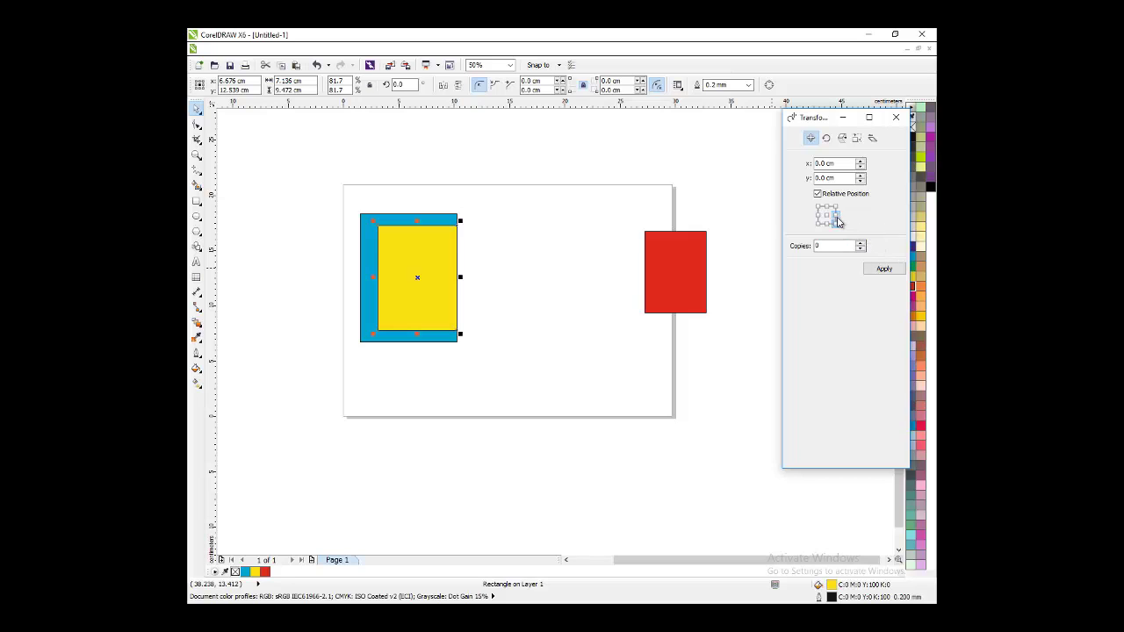
pyautogui.click(882, 271)
pyautogui.click(492, 211)
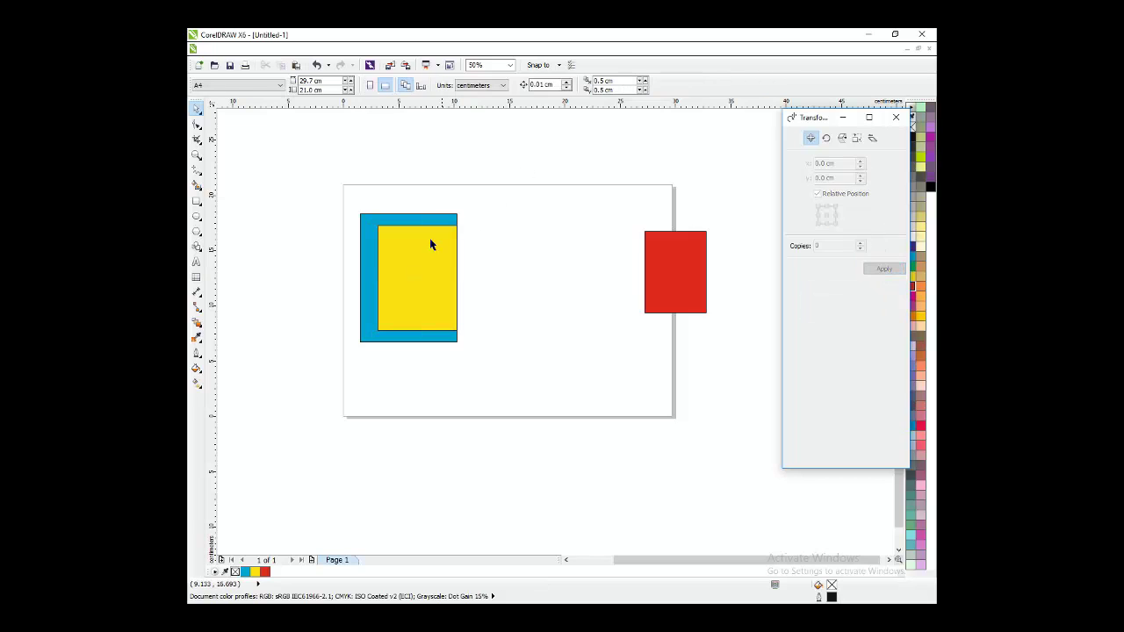
pyautogui.click(429, 238)
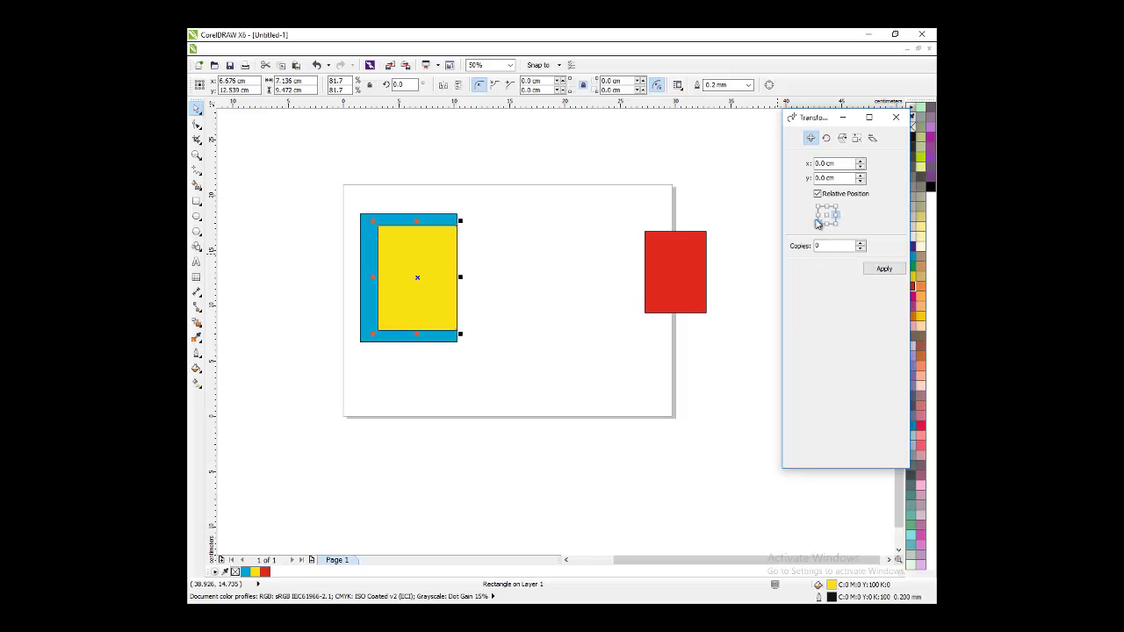
pyautogui.click(835, 214)
pyautogui.click(883, 268)
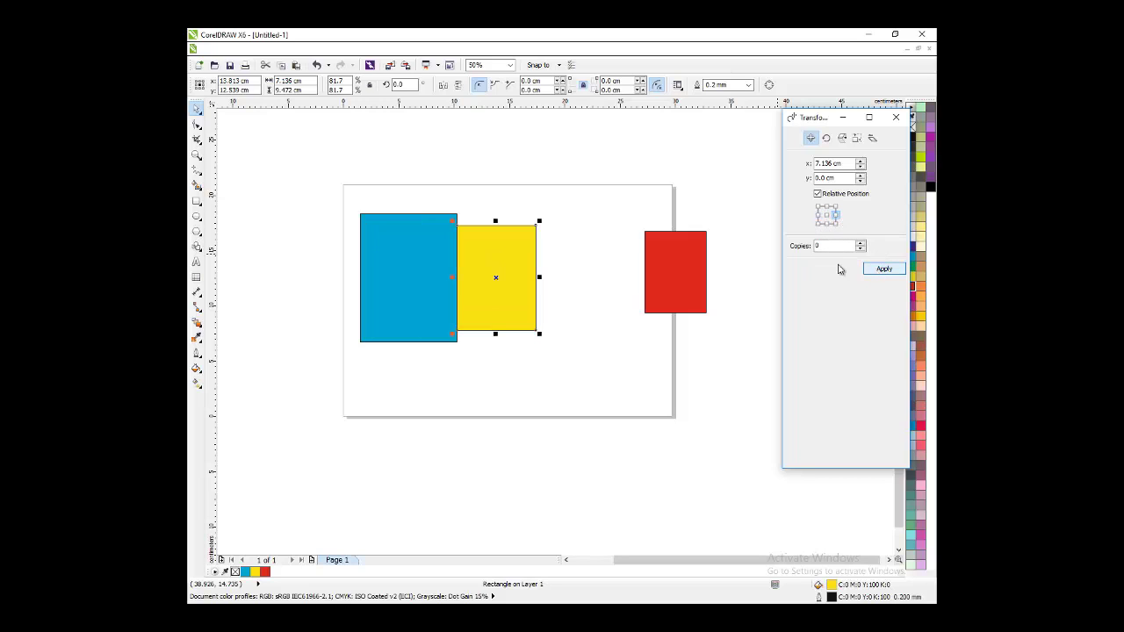
# Step: Close the Transformations docker and centre the red rectangle vertically and horizontally on the yellow rectangle
pyautogui.click(464, 167)
pyautogui.scroll(6, 455, 272)
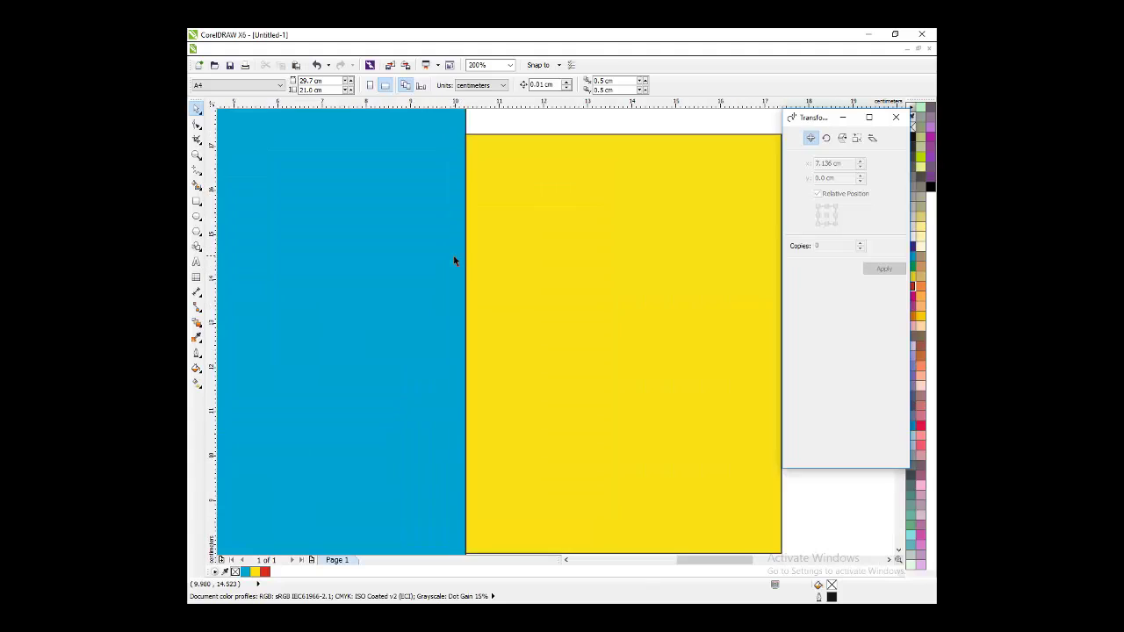
pyautogui.scroll(-5, 485, 233)
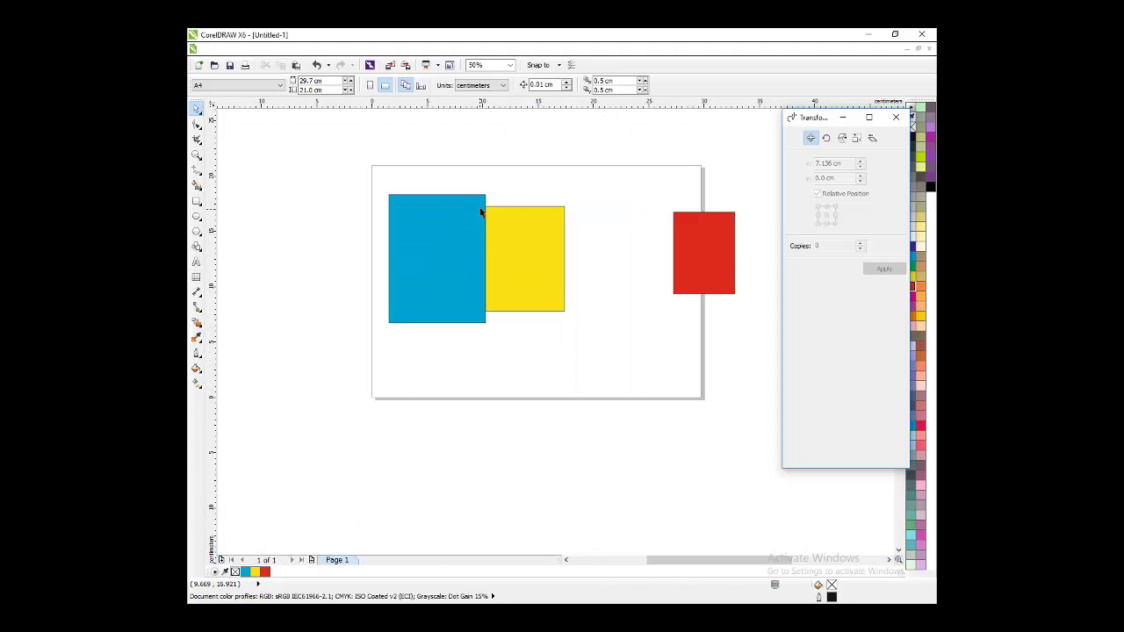
pyautogui.moveTo(480, 214); pyautogui.dragTo(499, 215)
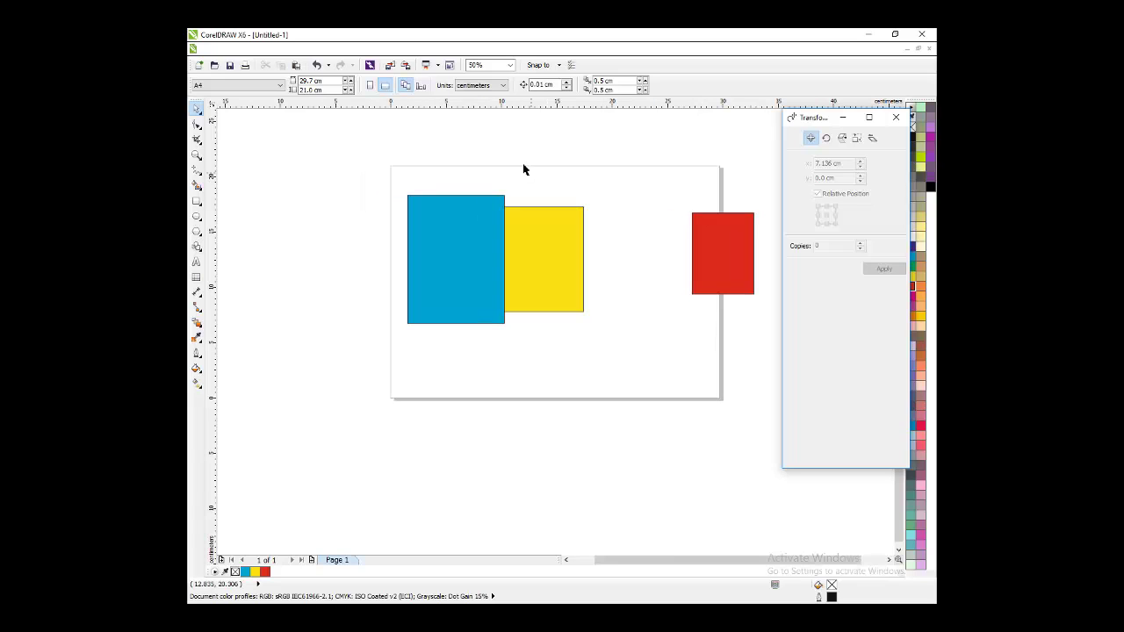
pyautogui.click(713, 256)
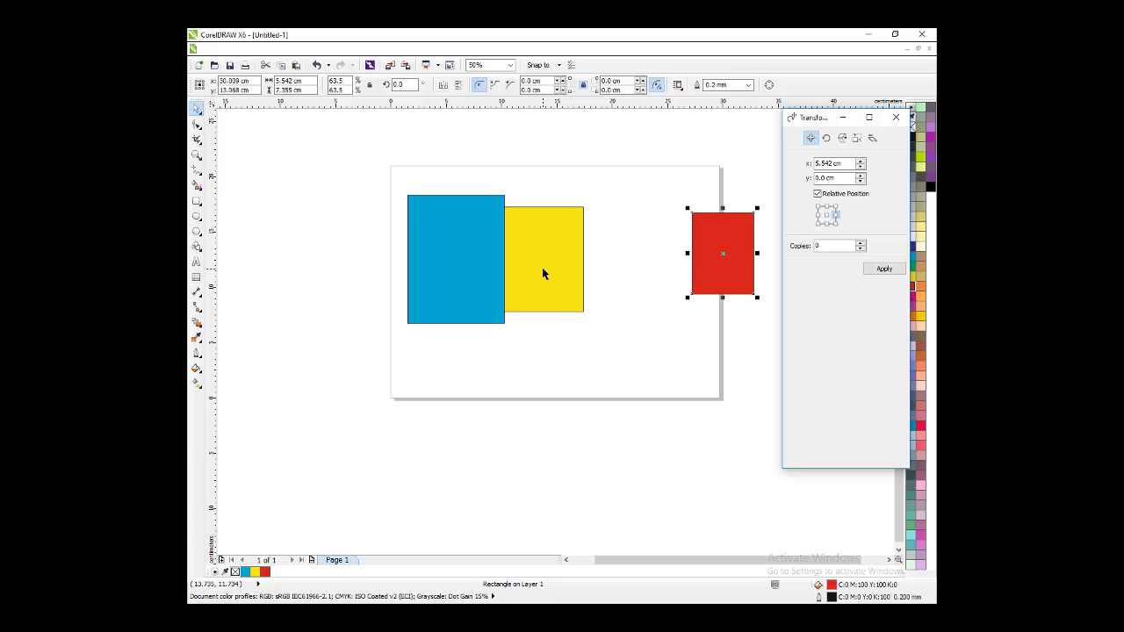
pyautogui.click(653, 230)
pyautogui.click(716, 246)
pyautogui.click(896, 118)
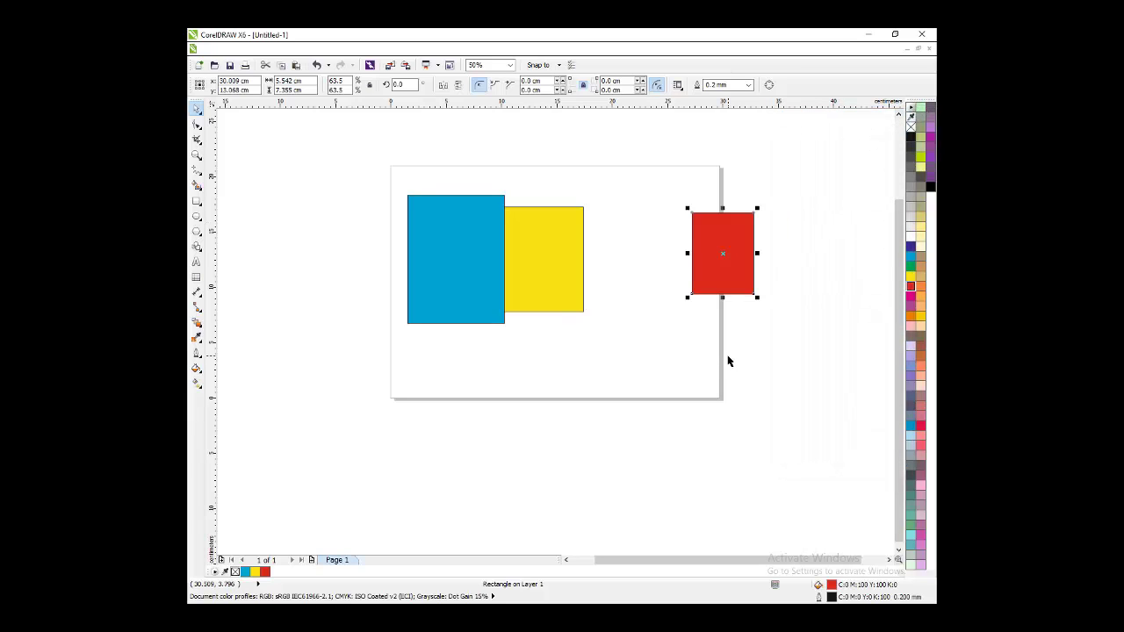
pyautogui.keyDown('shift'); pyautogui.click(548, 268); pyautogui.keyUp('shift')
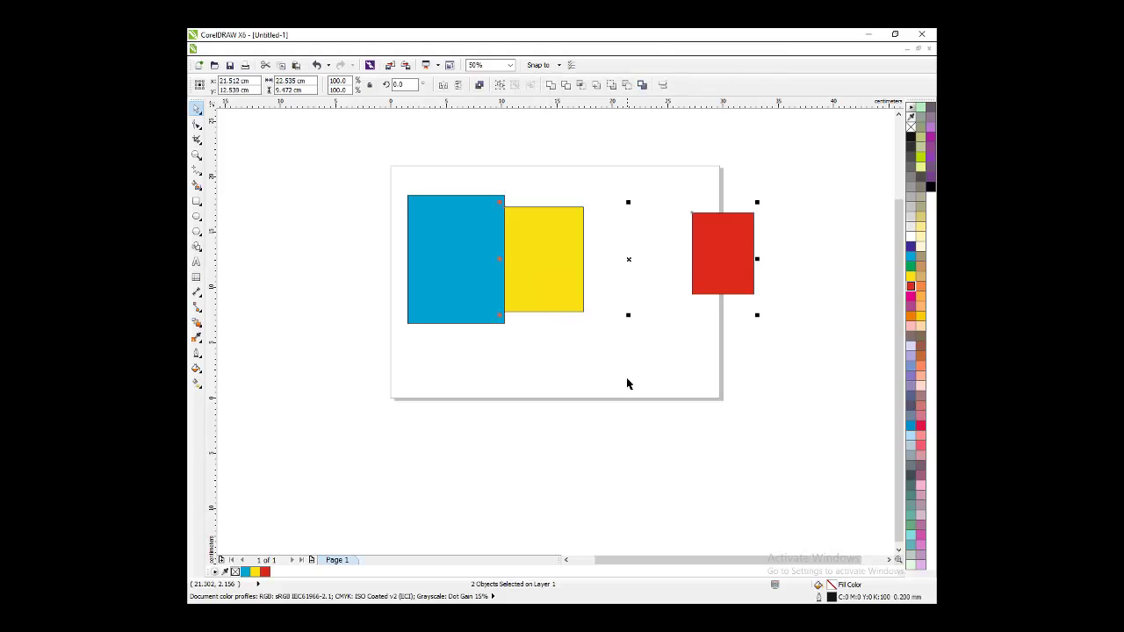
pyautogui.press('c')
pyautogui.press('e')
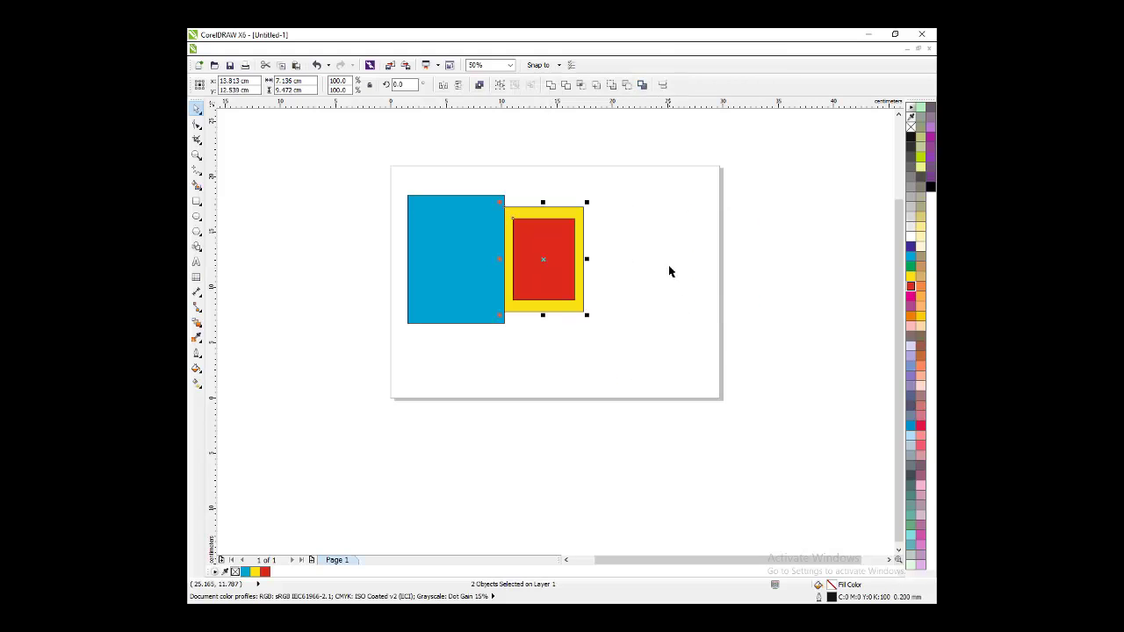
pyautogui.click(589, 272)
# Step: Align the red rectangle's top edge with the yellow rectangle's top edge and clear the selection
pyautogui.click(543, 259)
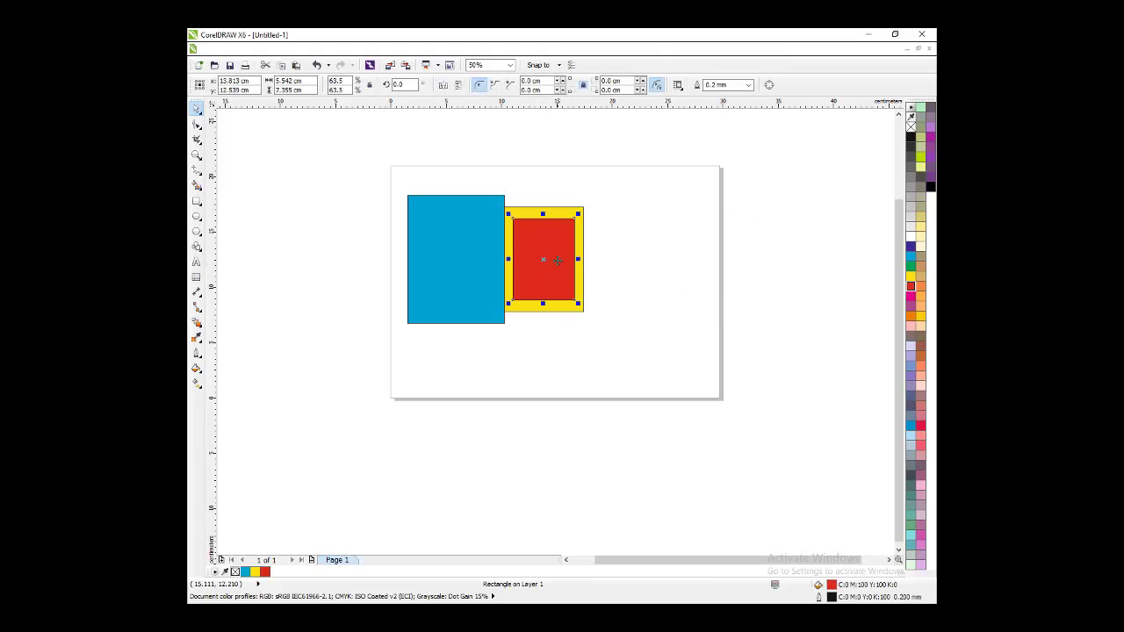
pyautogui.keyDown('shift'); pyautogui.click(570, 211); pyautogui.keyUp('shift')
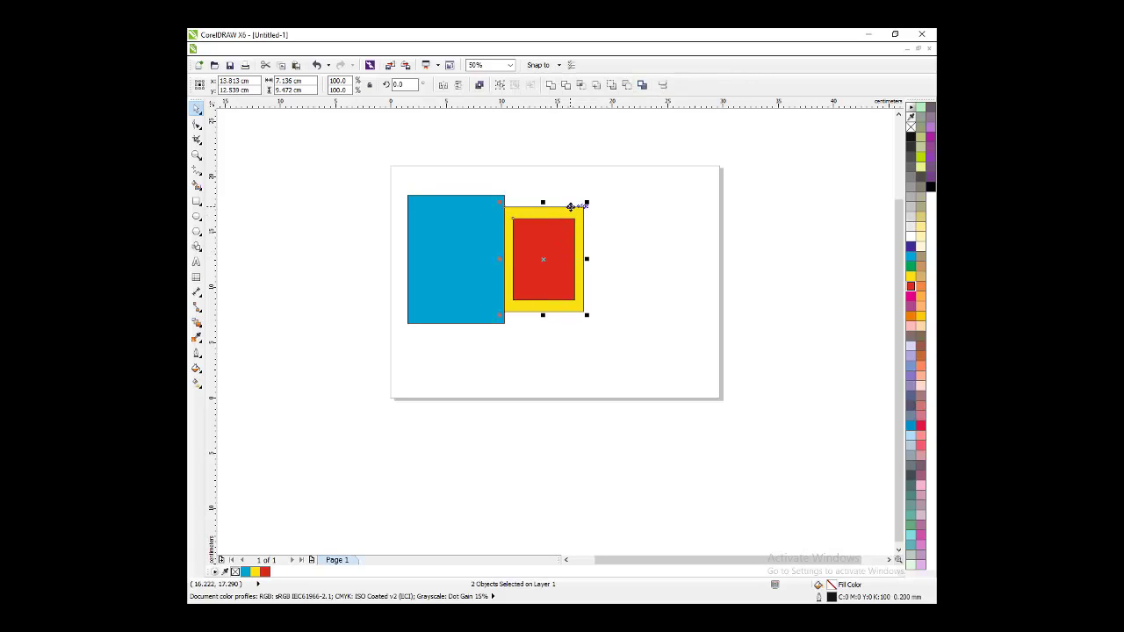
pyautogui.press('t')
pyautogui.click(642, 242)
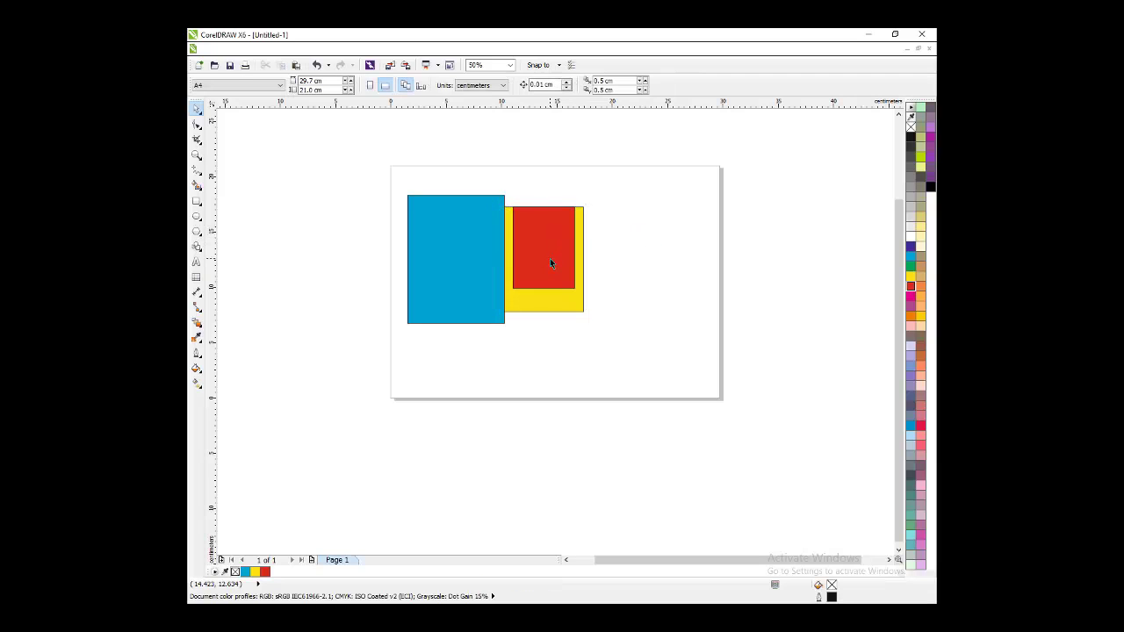
pyautogui.click(551, 262)
pyautogui.click(677, 258)
# Step: Use the Position transformation with a relative top-middle anchor and 0 copies to shift the red rectangle 7.355 cm up, onto the yellow one's top edge
pyautogui.hotkey('alt', 'F7')
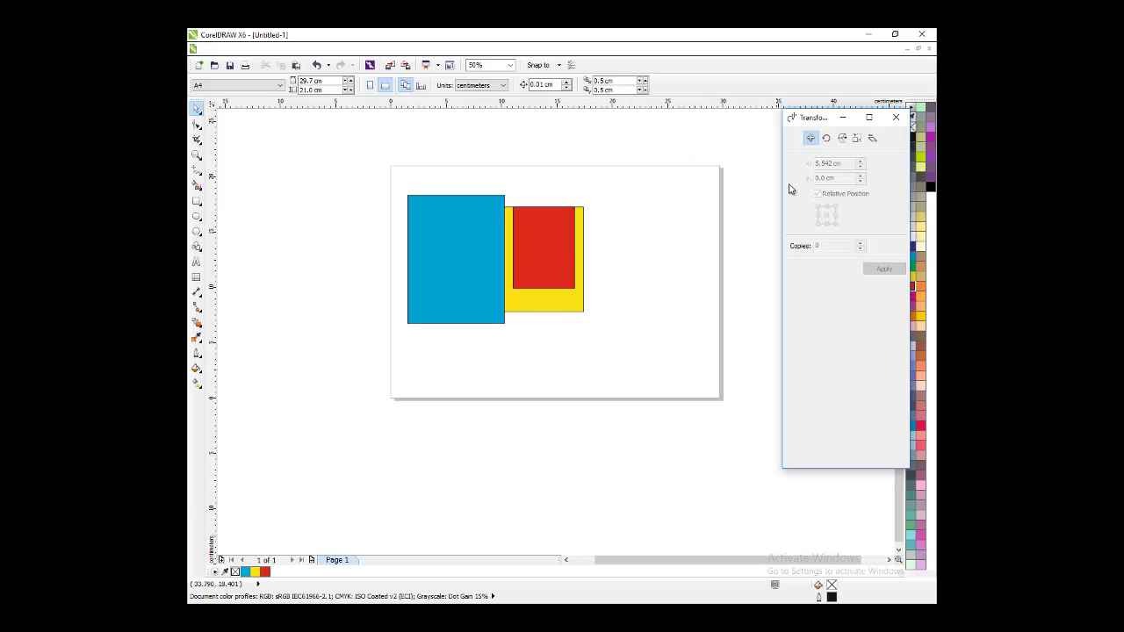
pyautogui.click(543, 248)
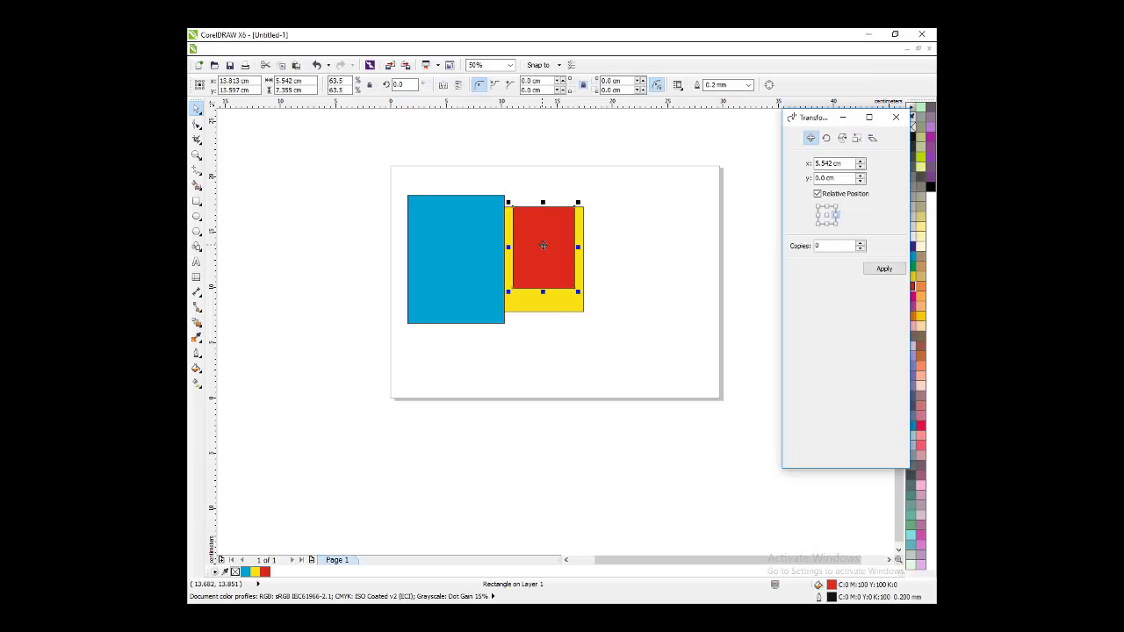
pyautogui.click(827, 208)
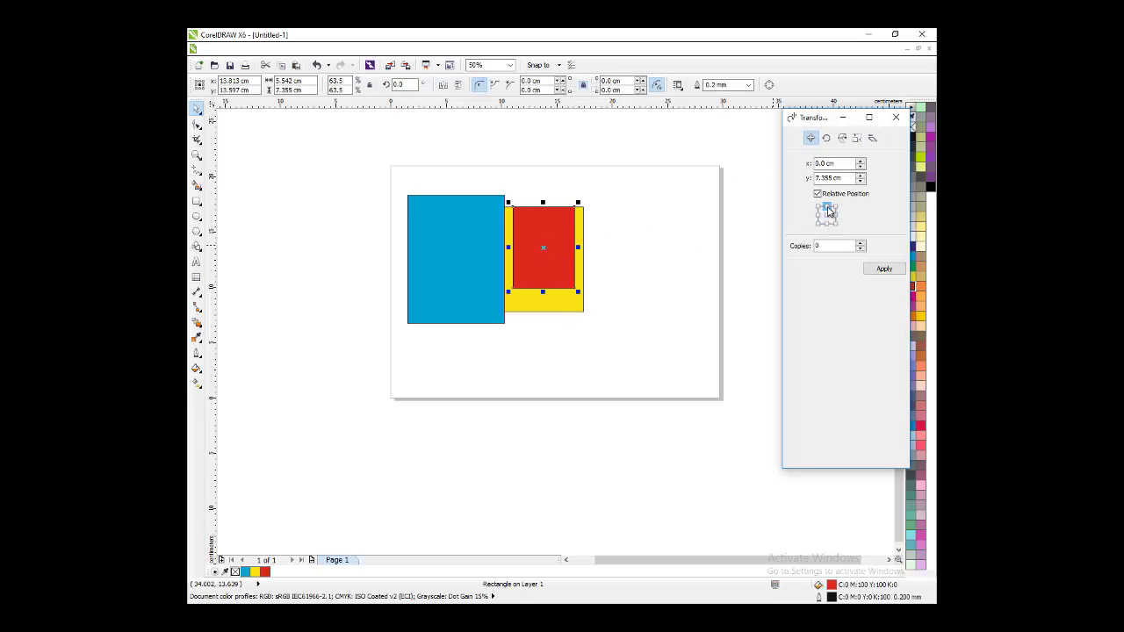
pyautogui.click(884, 268)
pyautogui.click(664, 243)
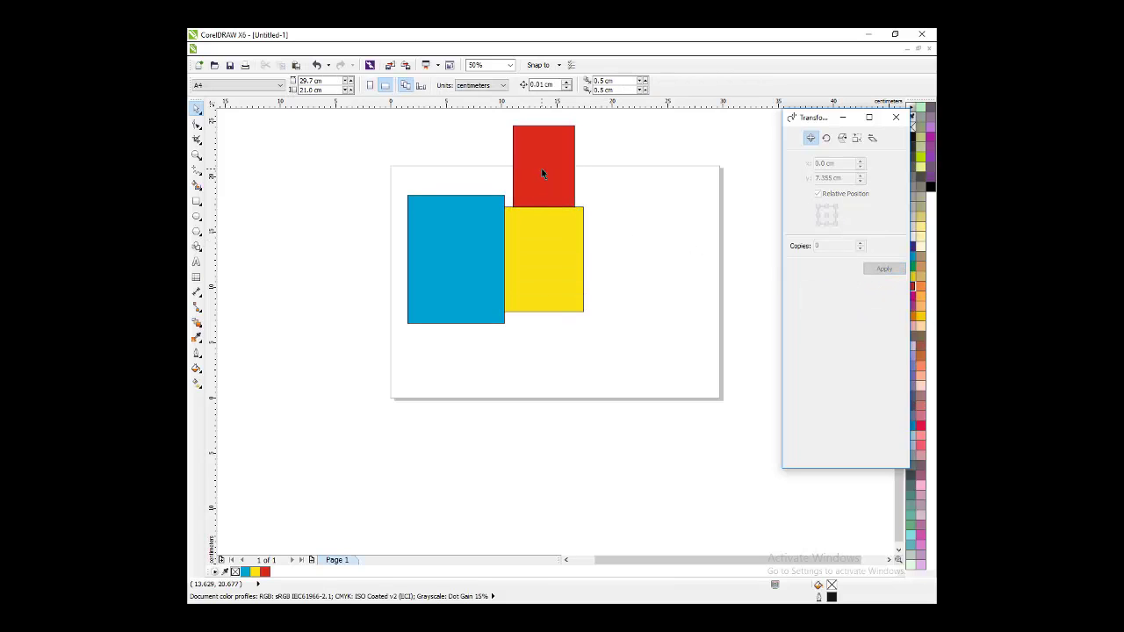
# Step: Examine up close how the red rectangle's bottom edge meets the yellow rectangle's top edge
pyautogui.scroll(2, 539, 193)
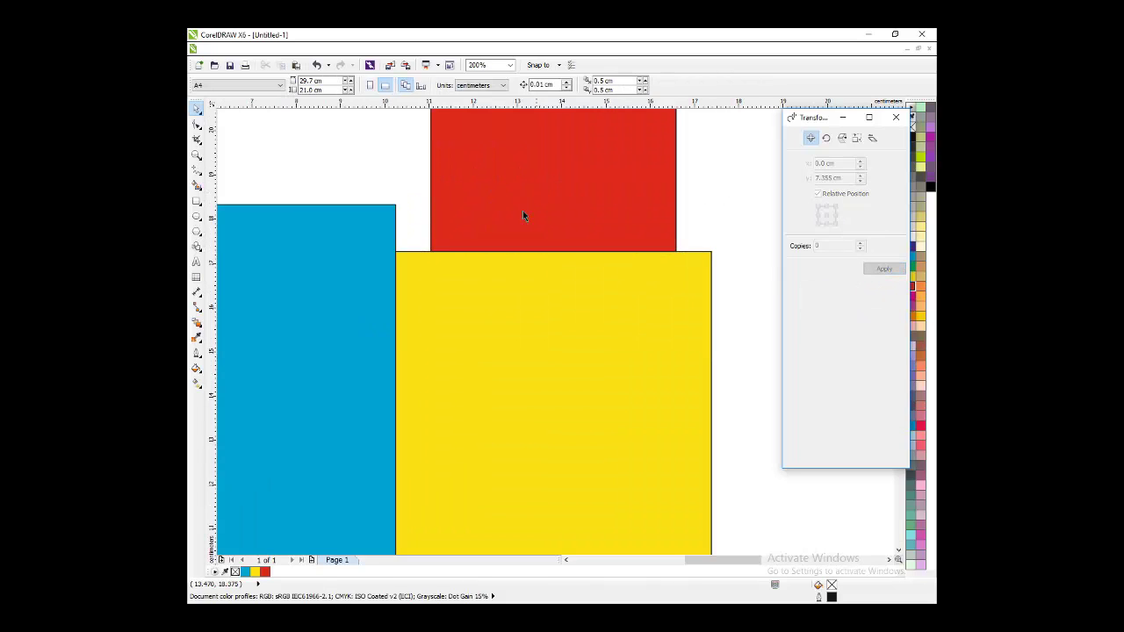
pyautogui.scroll(3, 466, 233)
pyautogui.scroll(-5, 420, 392)
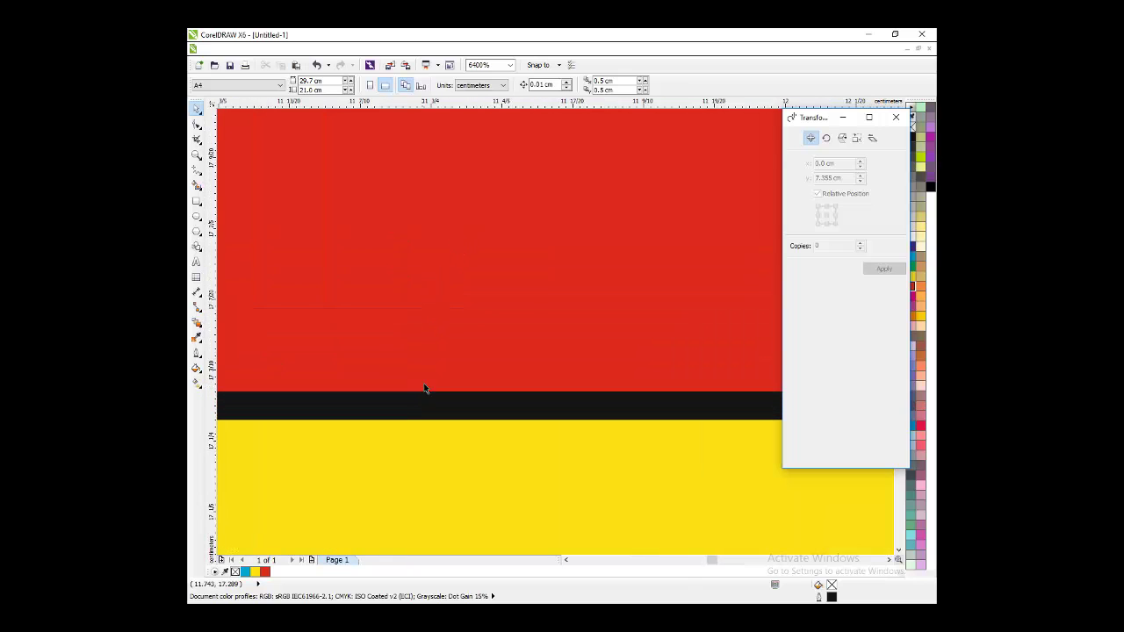
pyautogui.scroll(3, 410, 380)
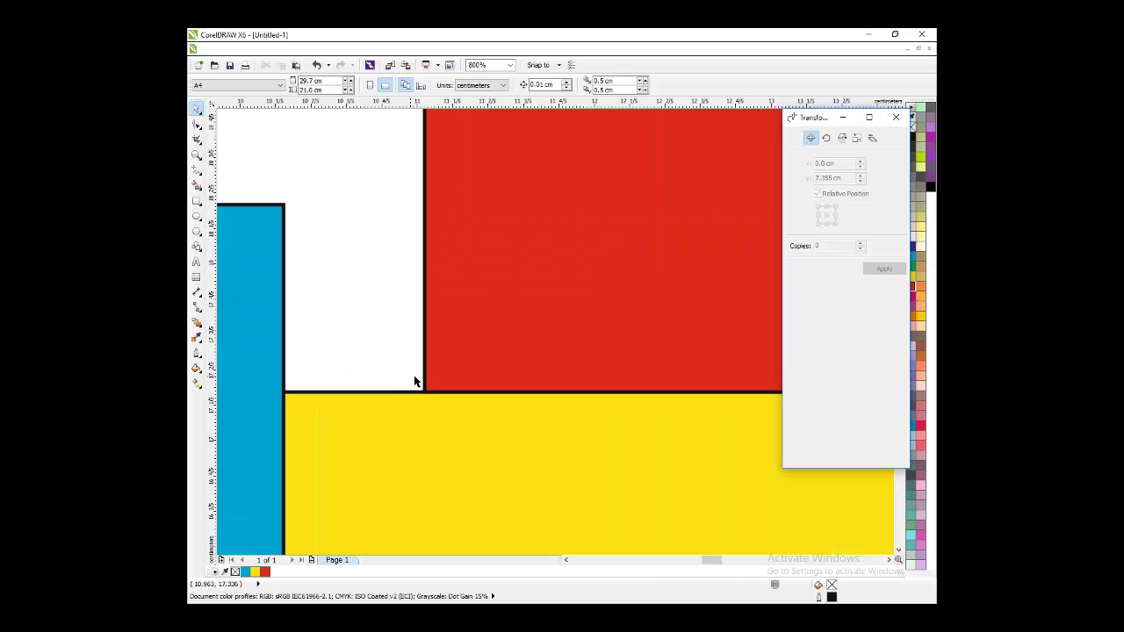
pyautogui.scroll(4, 424, 384)
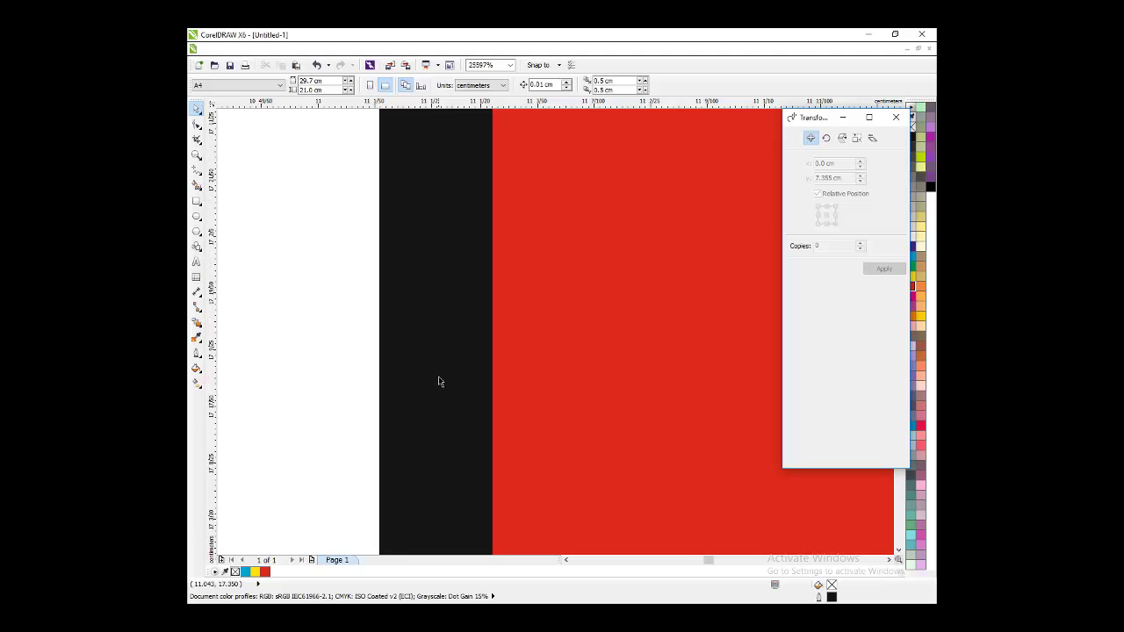
pyautogui.scroll(-4, 438, 376)
pyautogui.scroll(-3, 438, 376)
pyautogui.scroll(4, 482, 386)
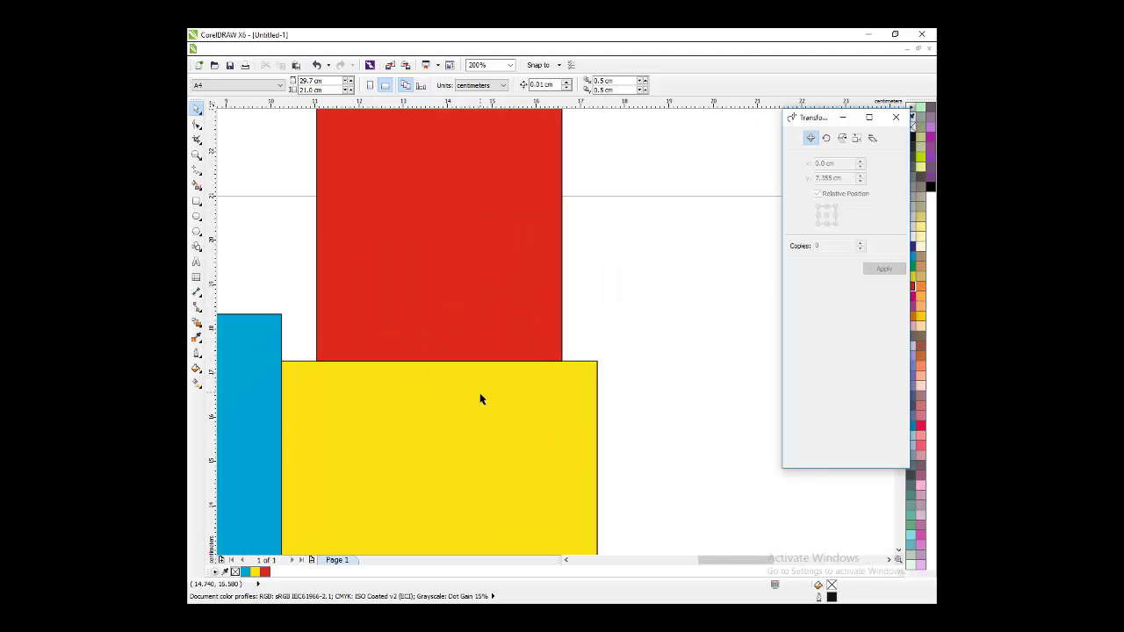
pyautogui.scroll(-5, 481, 400)
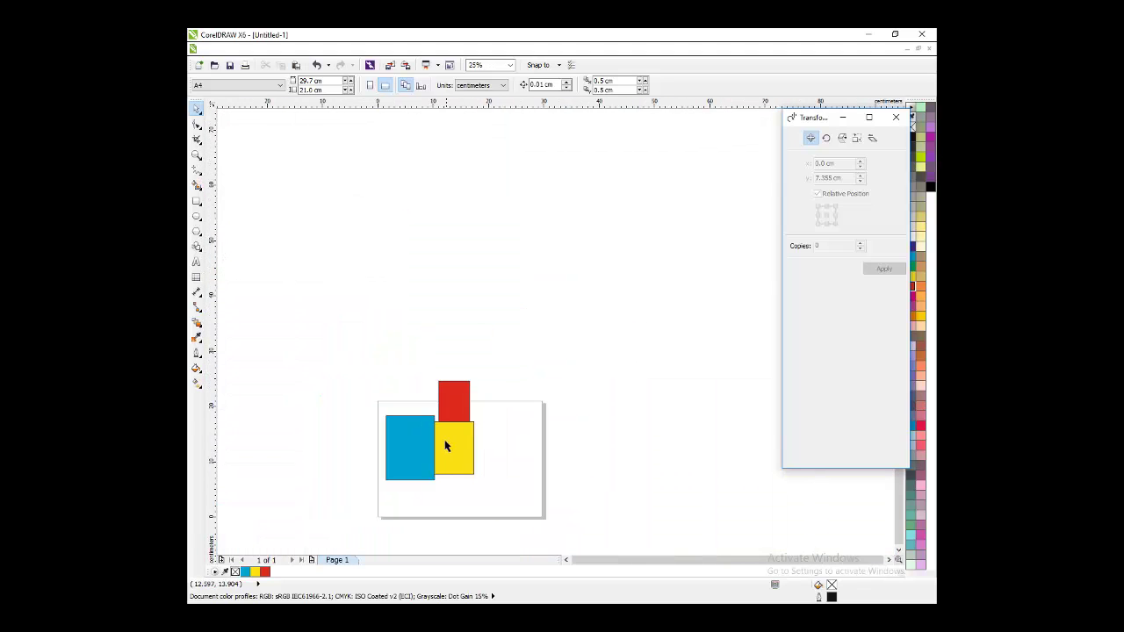
pyautogui.scroll(1, 436, 465)
pyautogui.scroll(1, 441, 457)
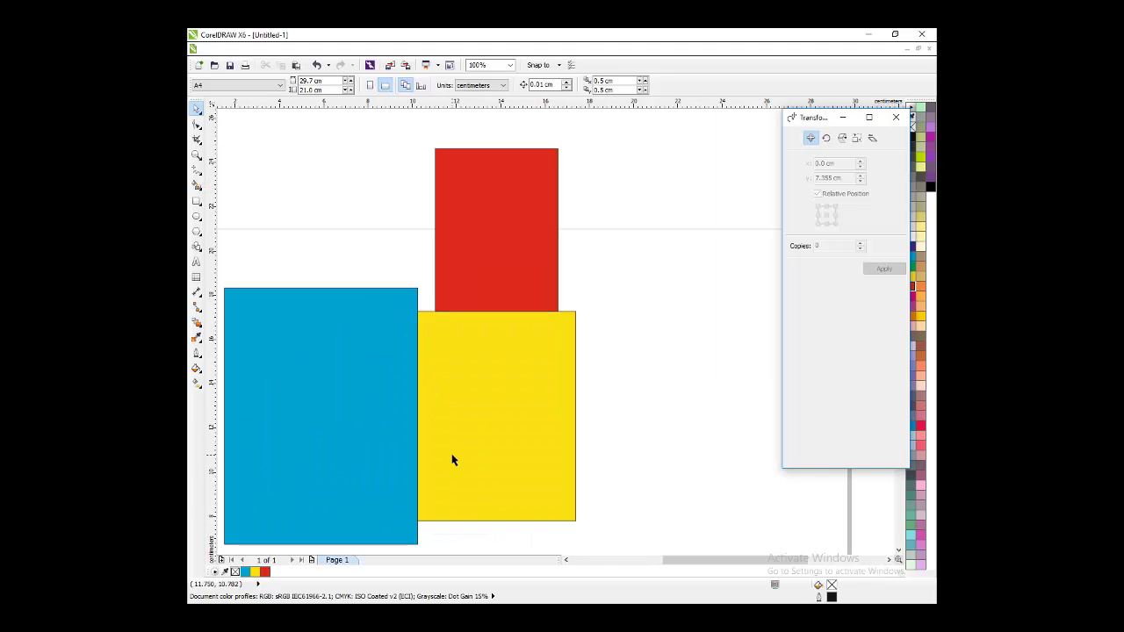
# Step: Align the red rectangle's horizontal centre line with the yellow rectangle's, bringing it back inside, and clear the selection
pyautogui.click(524, 201)
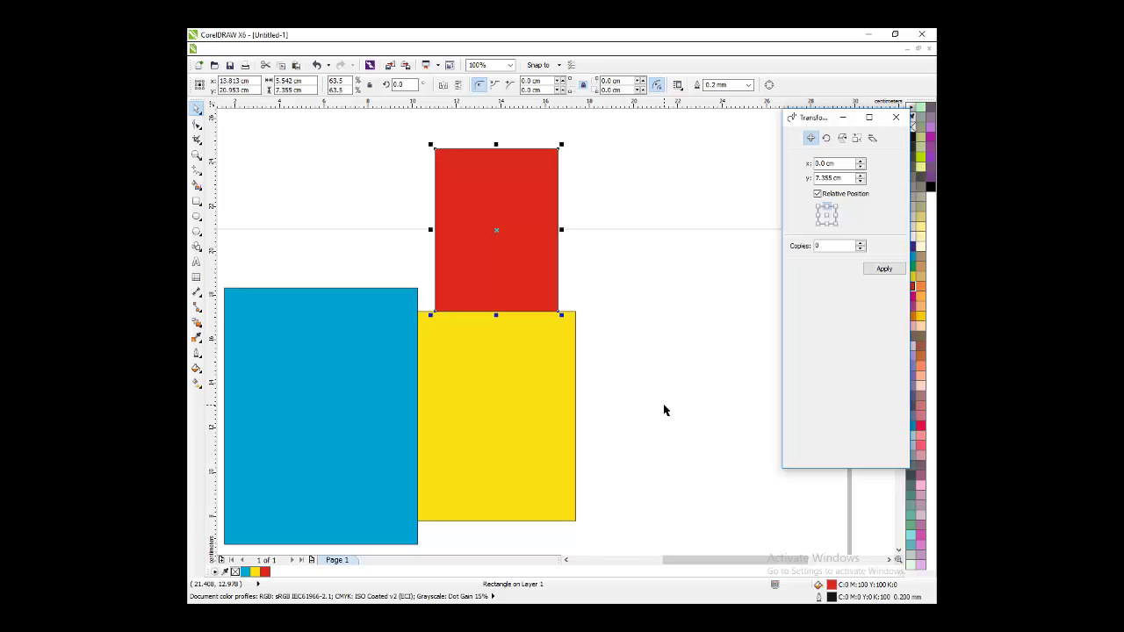
pyautogui.click(607, 275)
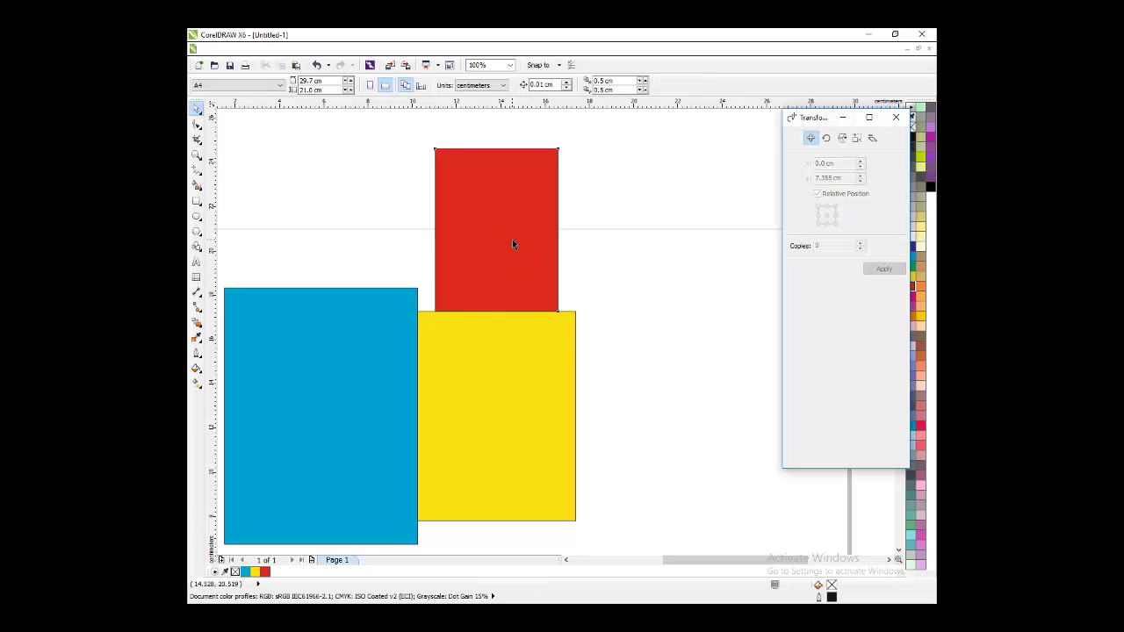
pyautogui.click(507, 235)
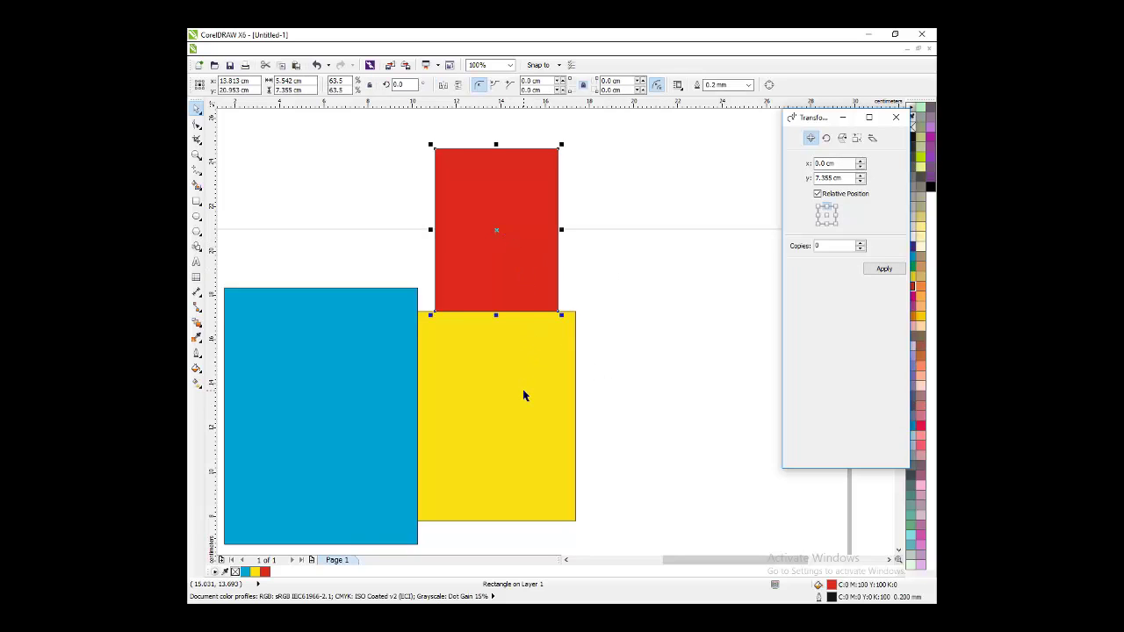
pyautogui.keyDown('shift'); pyautogui.click(529, 410); pyautogui.keyUp('shift')
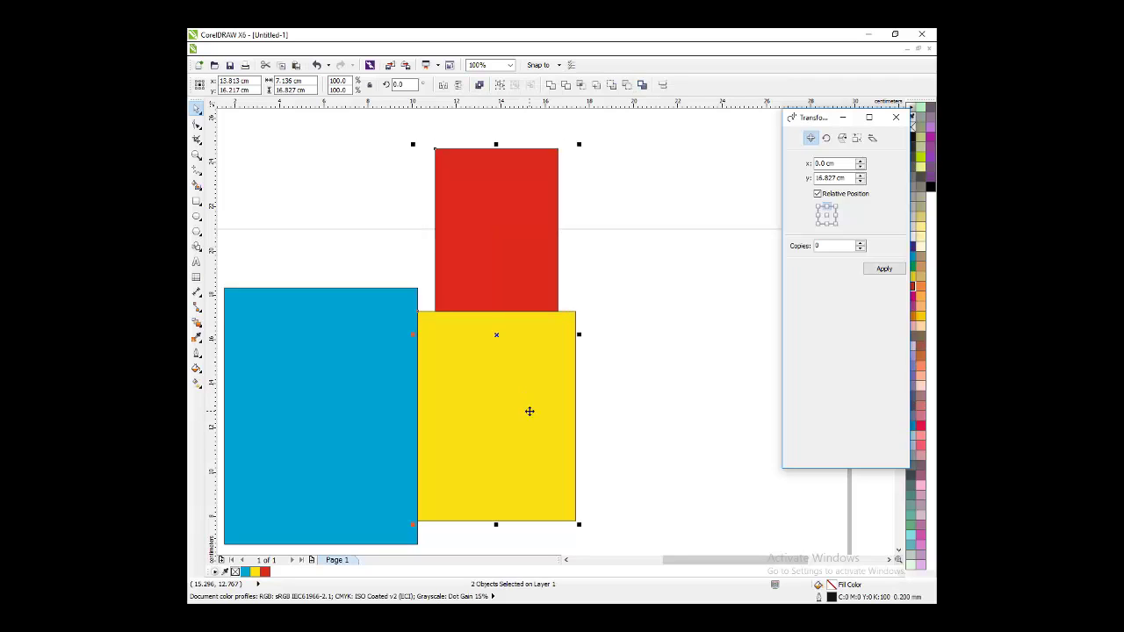
pyautogui.press('e')
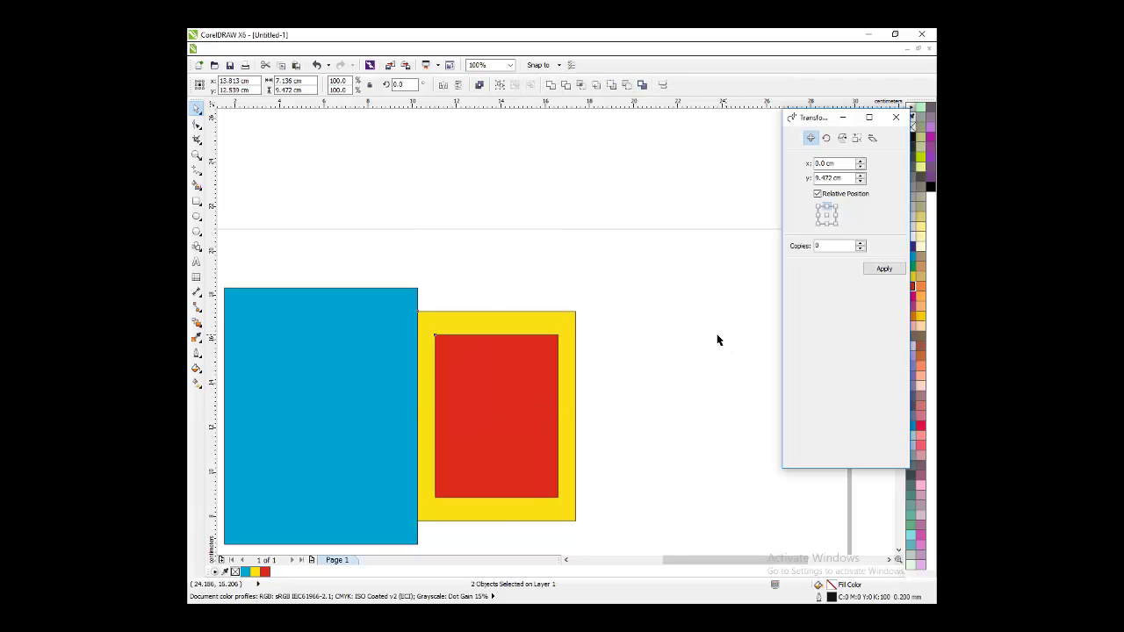
pyautogui.click(717, 336)
# Step: Align the red rectangle's right edge with the yellow rectangle's right edge and clear the selection
pyautogui.click(509, 398)
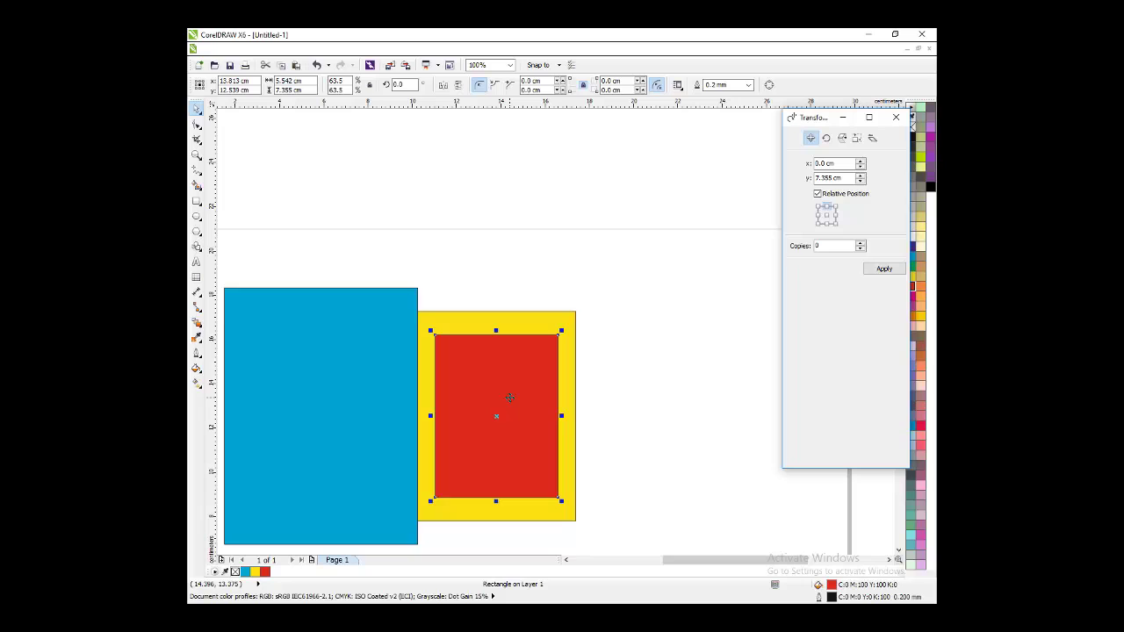
pyautogui.keyDown('shift'); pyautogui.click(576, 381); pyautogui.keyUp('shift')
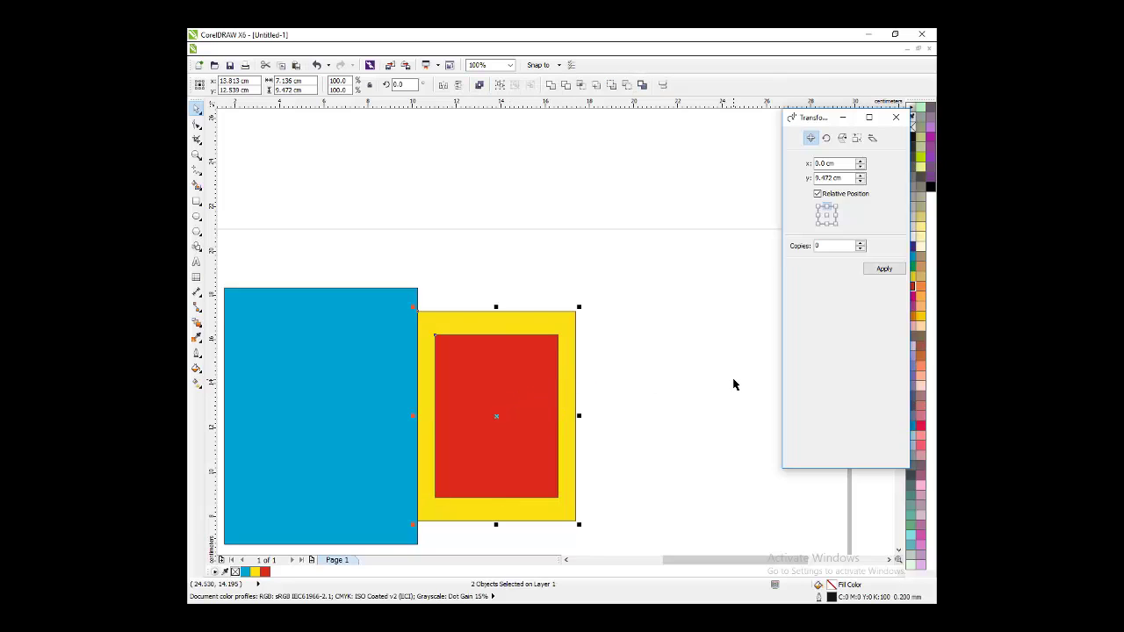
pyautogui.press('r')
pyautogui.click(671, 334)
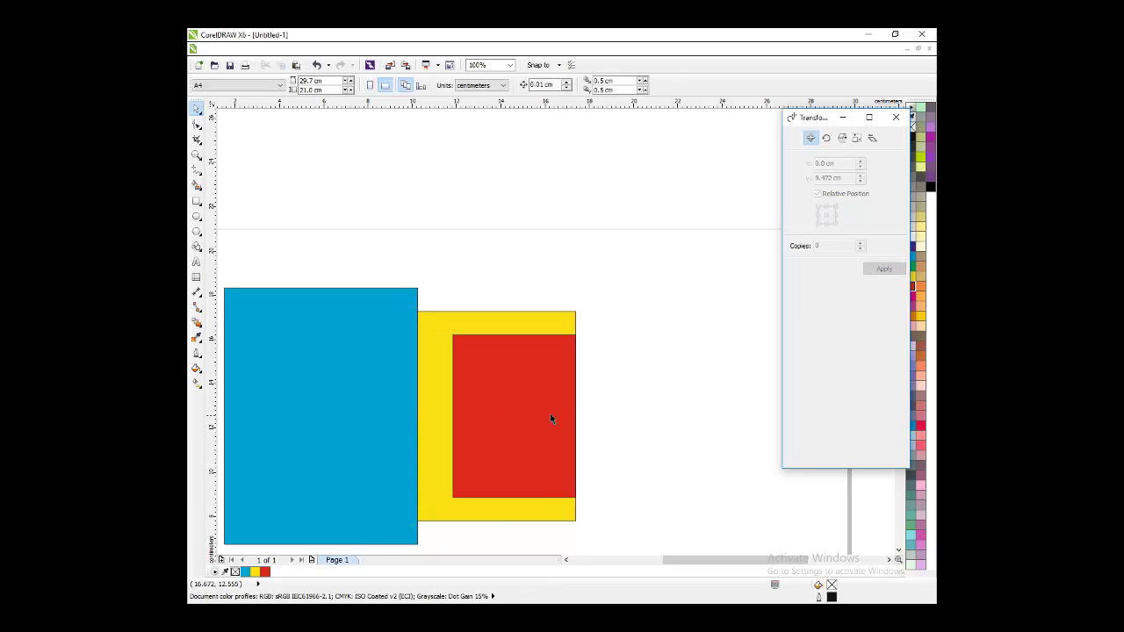
pyautogui.click(505, 405)
pyautogui.click(604, 383)
# Step: Use the Position transformation with a relative middle-right anchor and 0 copies to shift the red rectangle 5.542 cm right, against the yellow one's edge
pyautogui.click(502, 399)
pyautogui.click(835, 214)
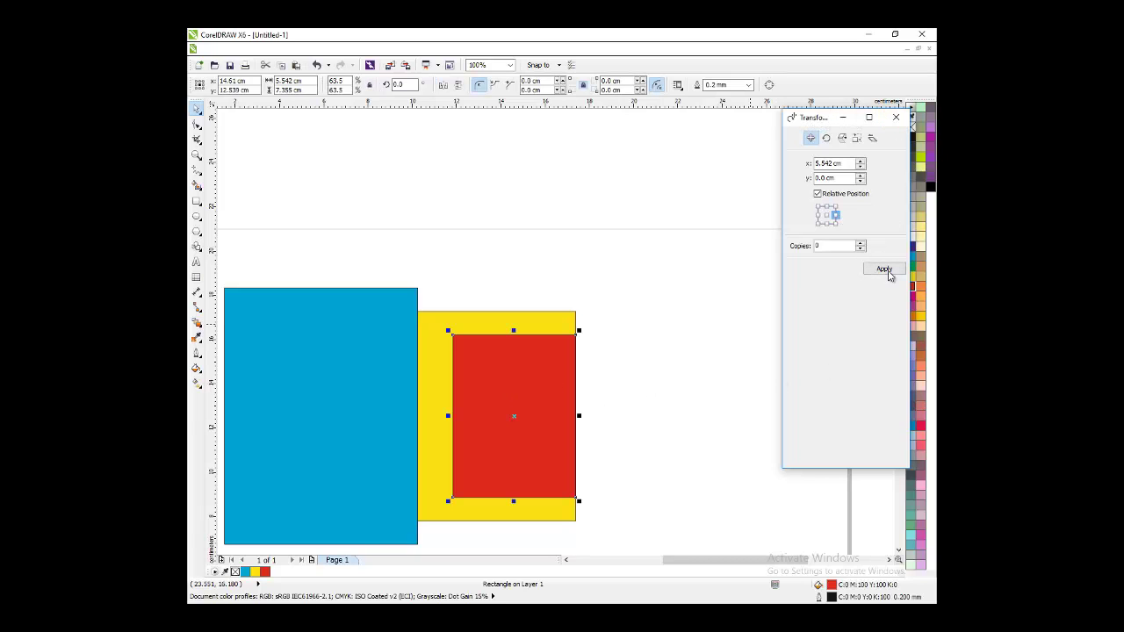
pyautogui.click(885, 271)
pyautogui.click(630, 286)
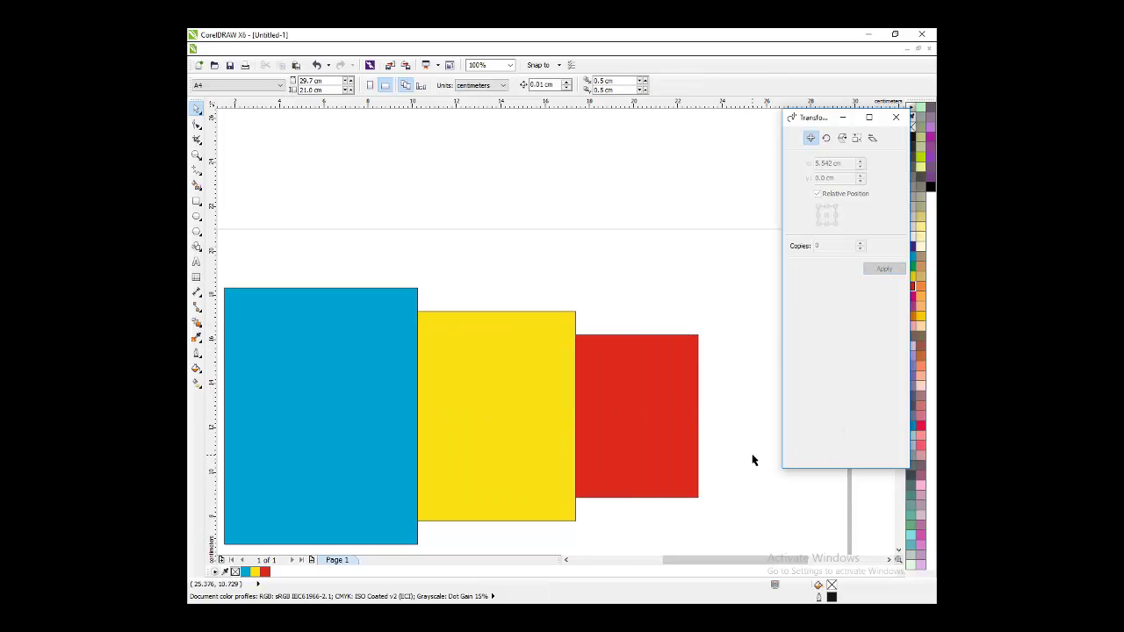
# Step: Undo the red rectangle's last shift and create 2 copies of it, each offset 5.542 cm further to the right
pyautogui.hotkey('ctrl', 'z')
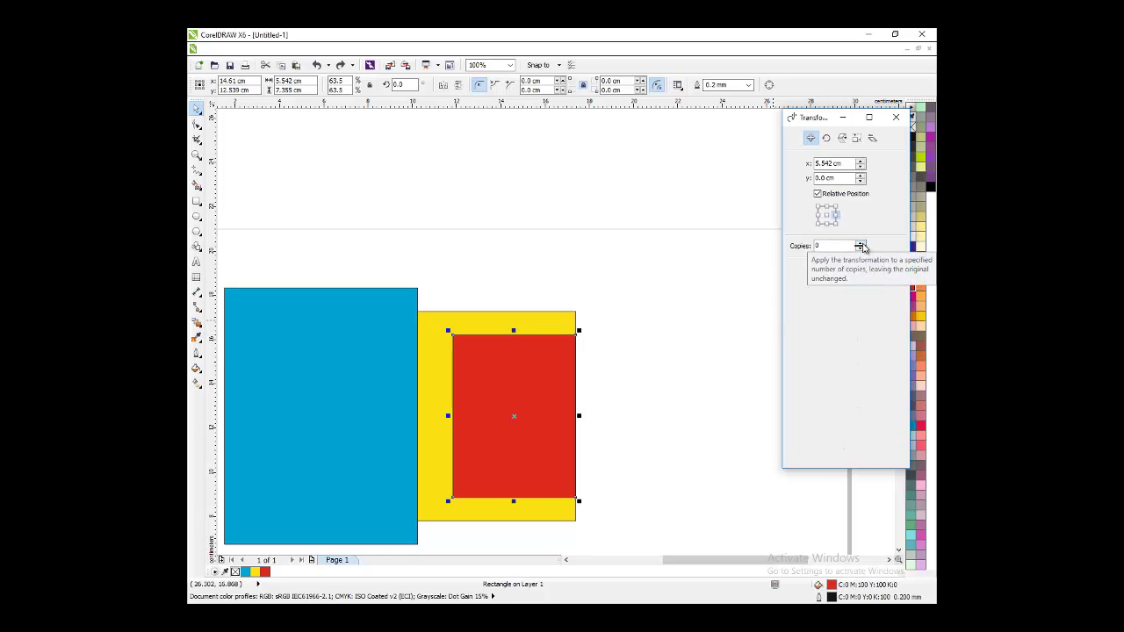
pyautogui.click(861, 244)
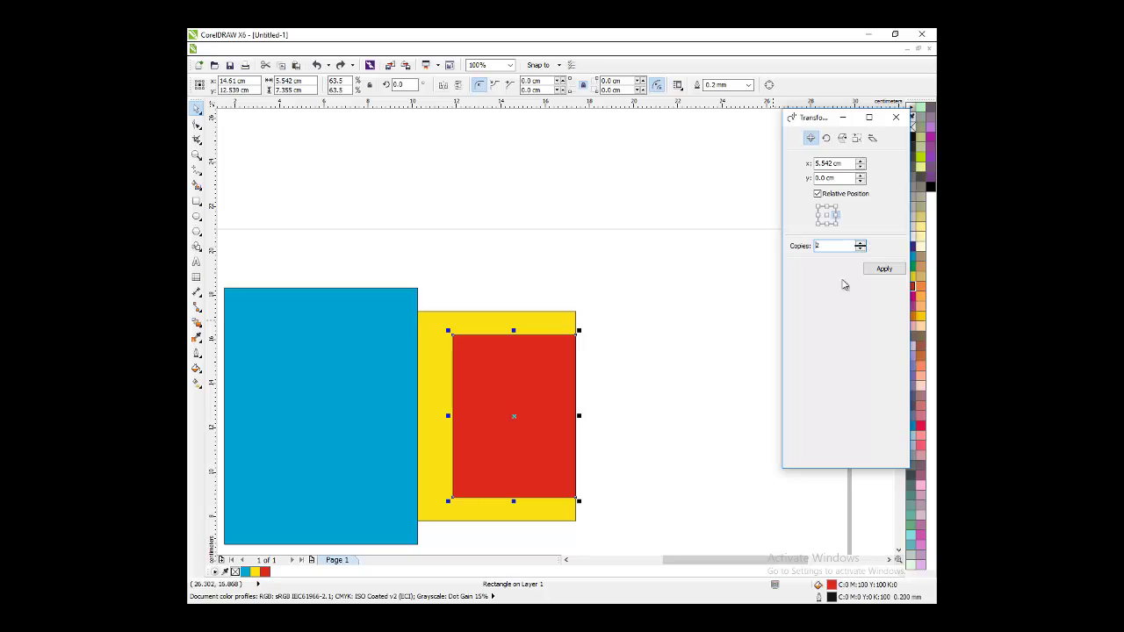
pyautogui.click(876, 272)
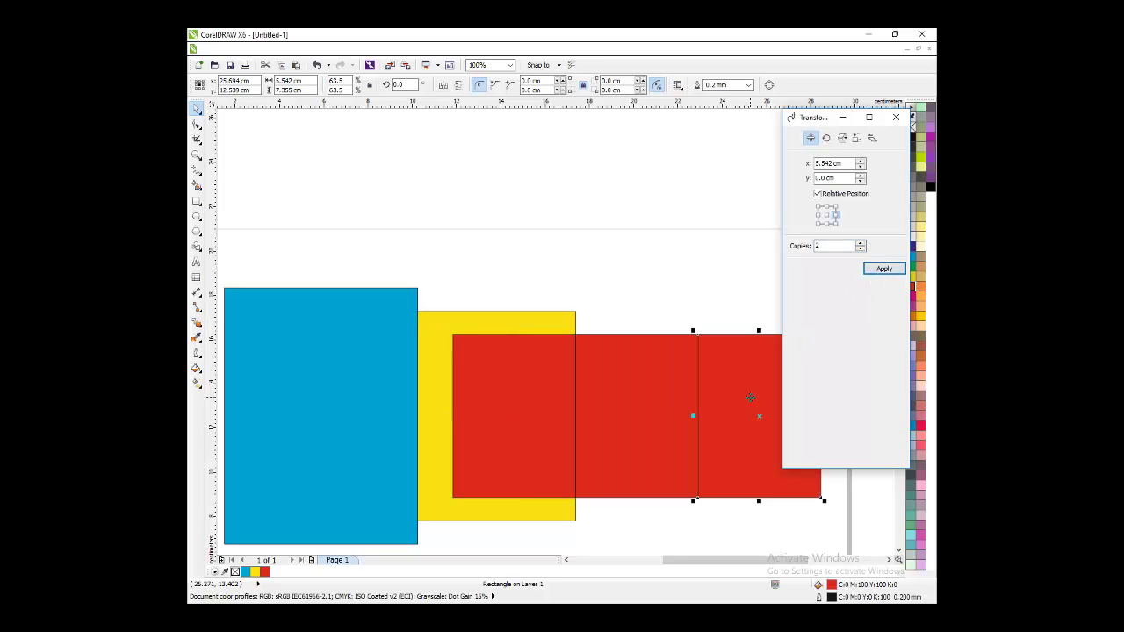
pyautogui.click(195, 157)
pyautogui.rightClick(490, 279)
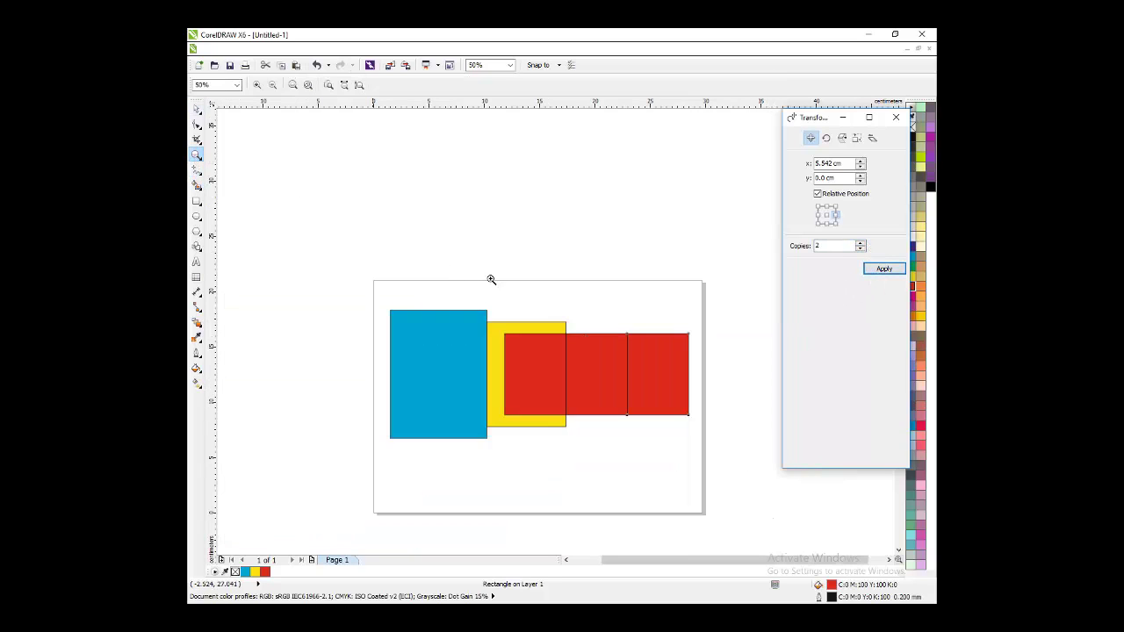
pyautogui.click(196, 108)
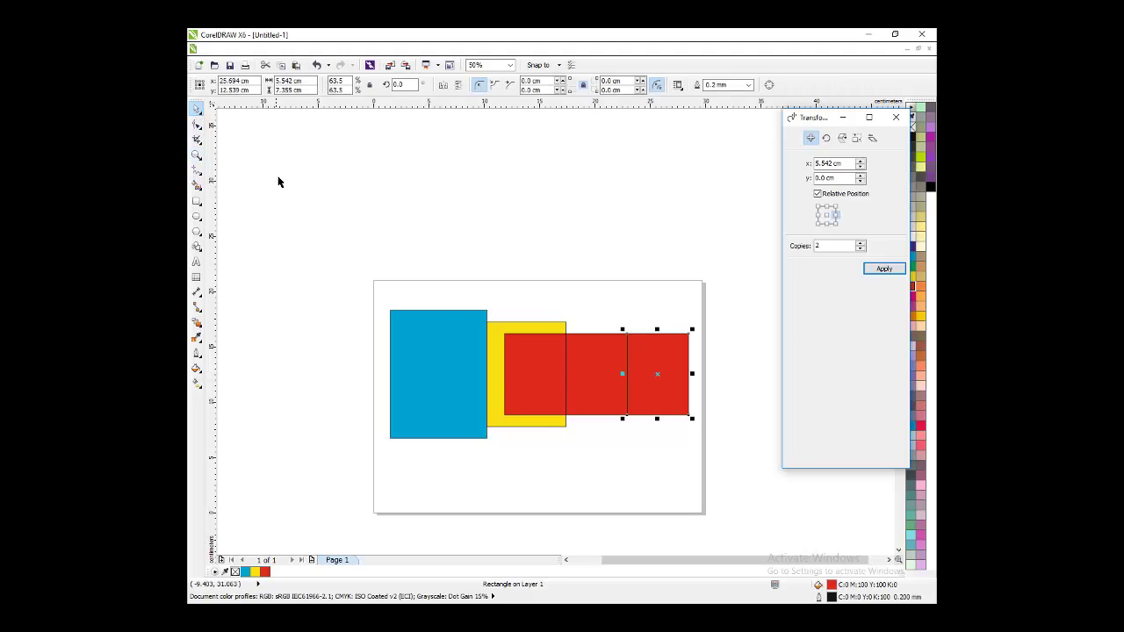
# Step: Examine the original red rectangle, its two copies and the edges where they meet, and clear the selection
pyautogui.click(278, 181)
pyautogui.click(541, 377)
pyautogui.click(571, 372)
pyautogui.click(661, 359)
pyautogui.click(586, 372)
pyautogui.click(551, 375)
pyautogui.scroll(2, 574, 345)
pyautogui.scroll(4, 588, 347)
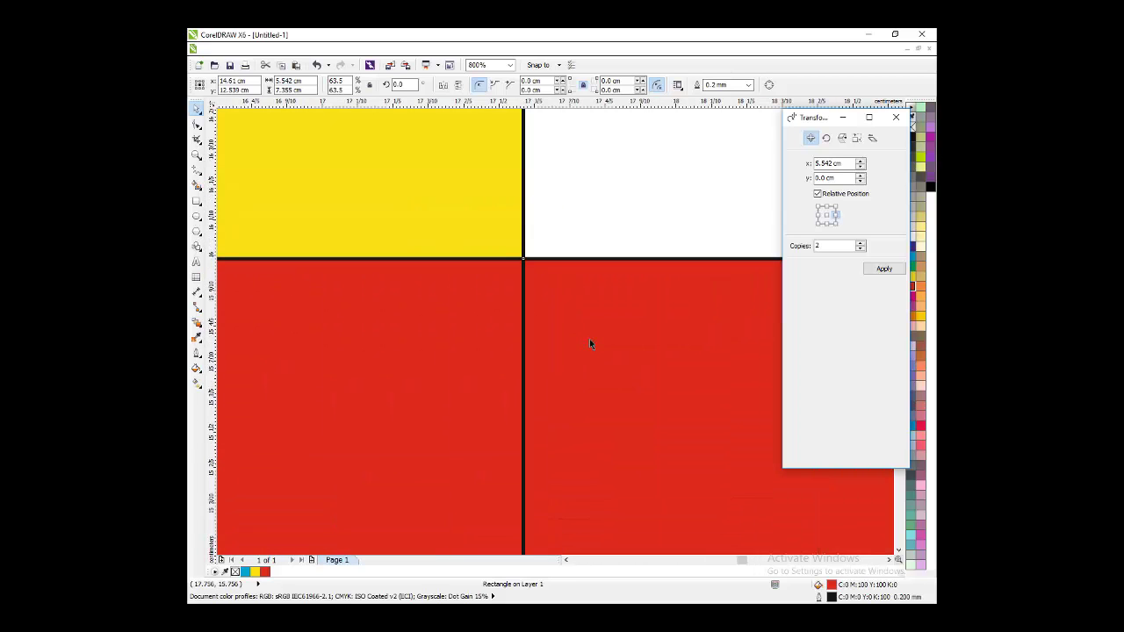
pyautogui.scroll(-8, 580, 338)
pyautogui.scroll(5, 583, 345)
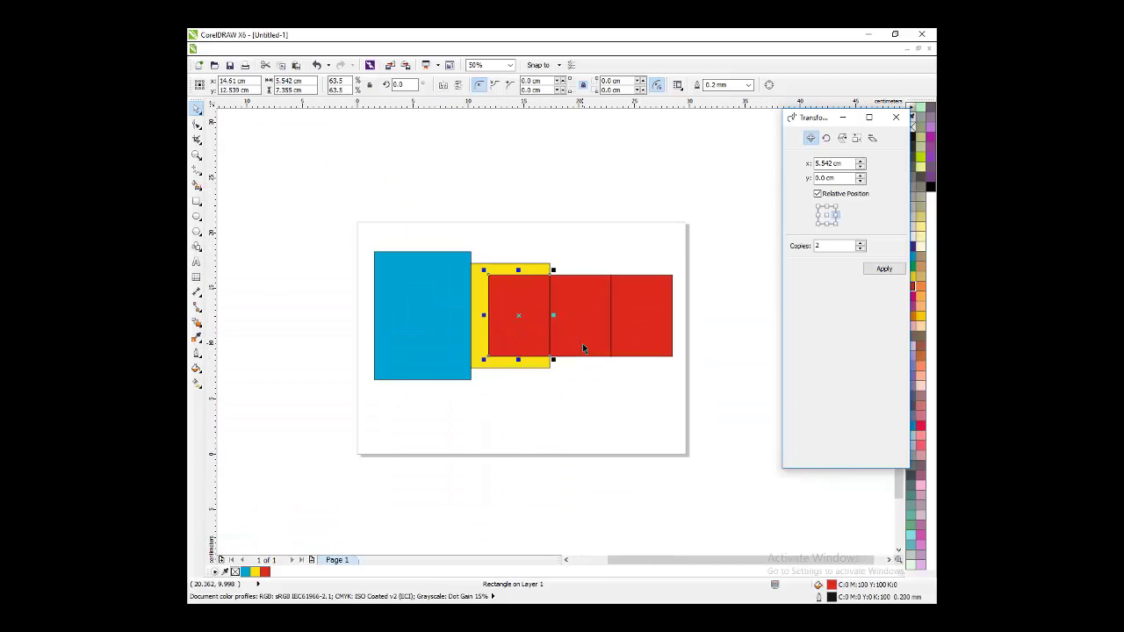
pyautogui.scroll(-1, 582, 341)
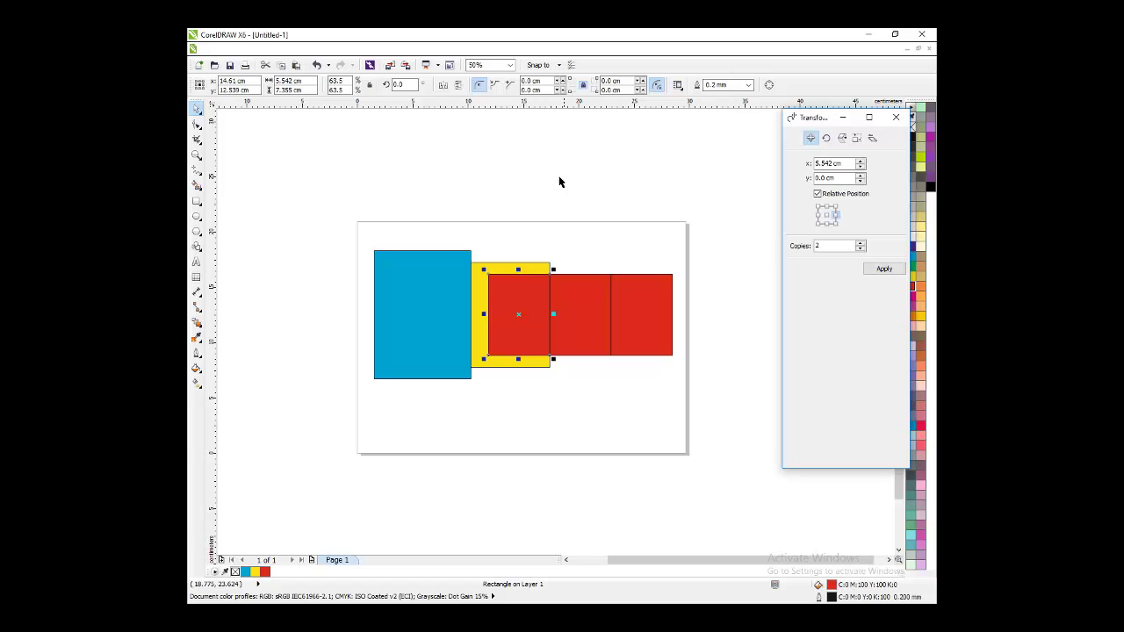
pyautogui.click(727, 212)
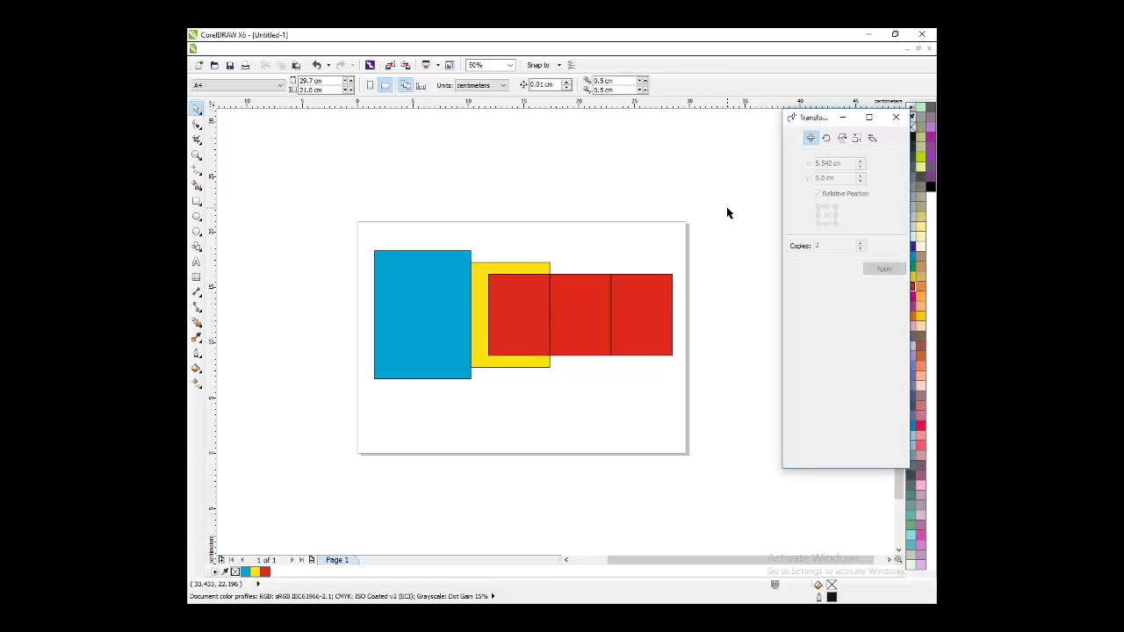